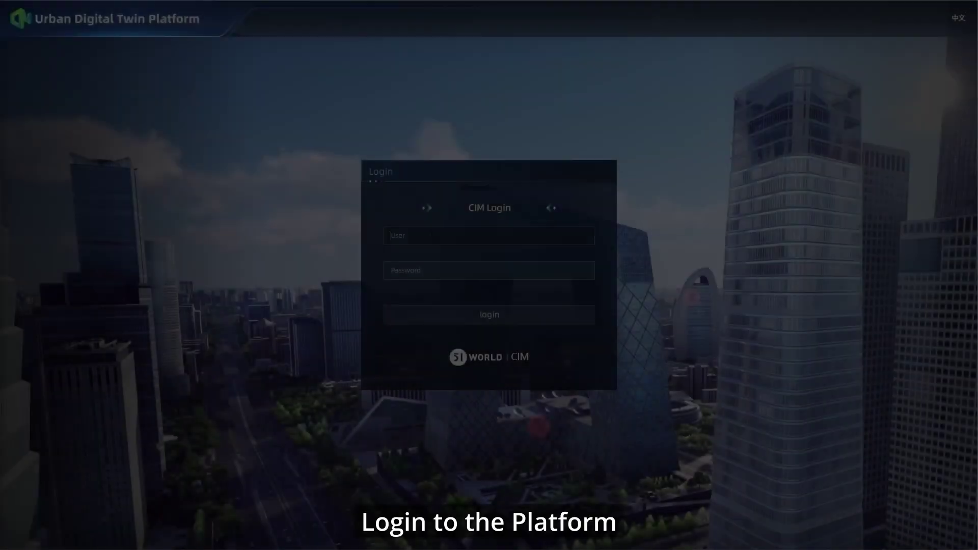
# Enter the login username and password to open the 3D Beijing city scene
pyautogui.write('admin')
pyautogui.press('Tab')
pyautogui.write('admin')
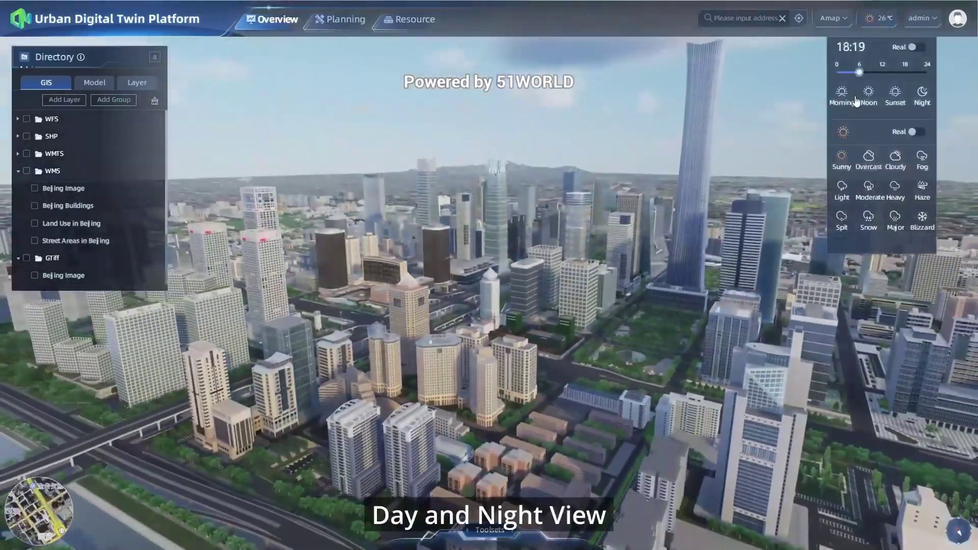
# Preview the scene at night, back in daytime, then with overcast and snow weather
pyautogui.click(870, 99)
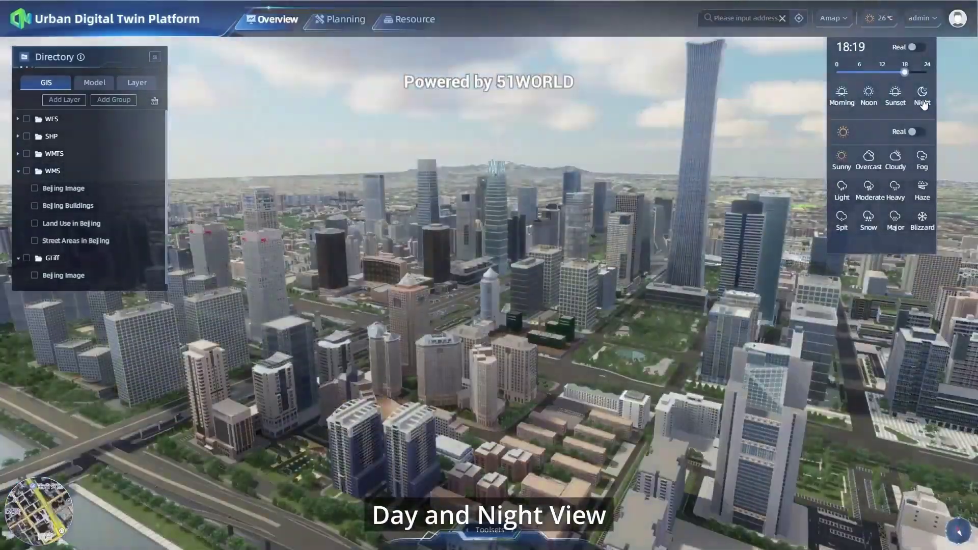
pyautogui.click(922, 95)
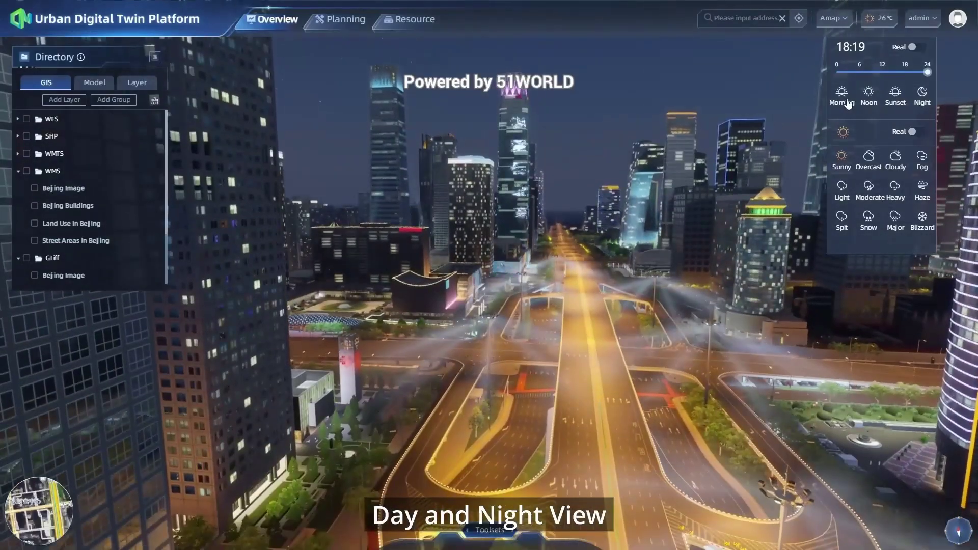
pyautogui.click(868, 94)
pyautogui.click(876, 163)
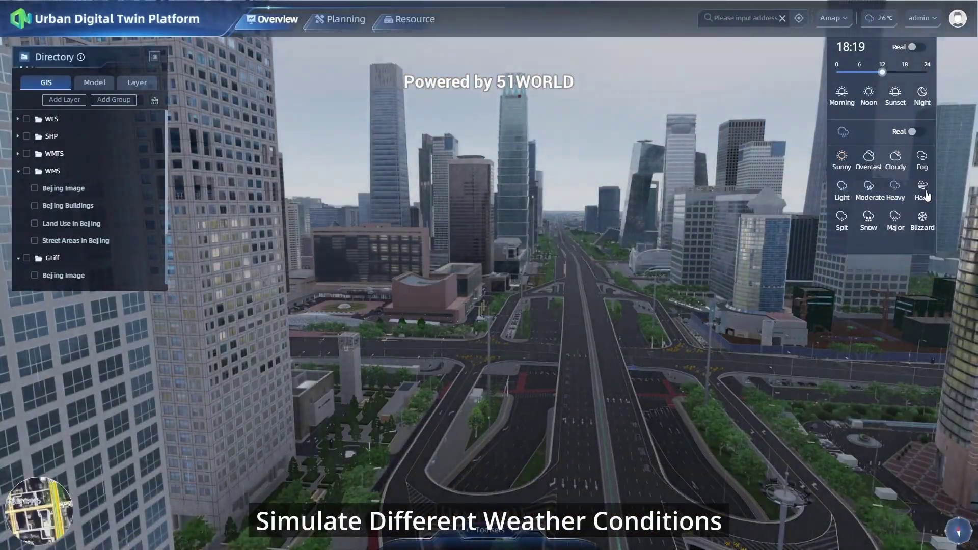
pyautogui.click(872, 222)
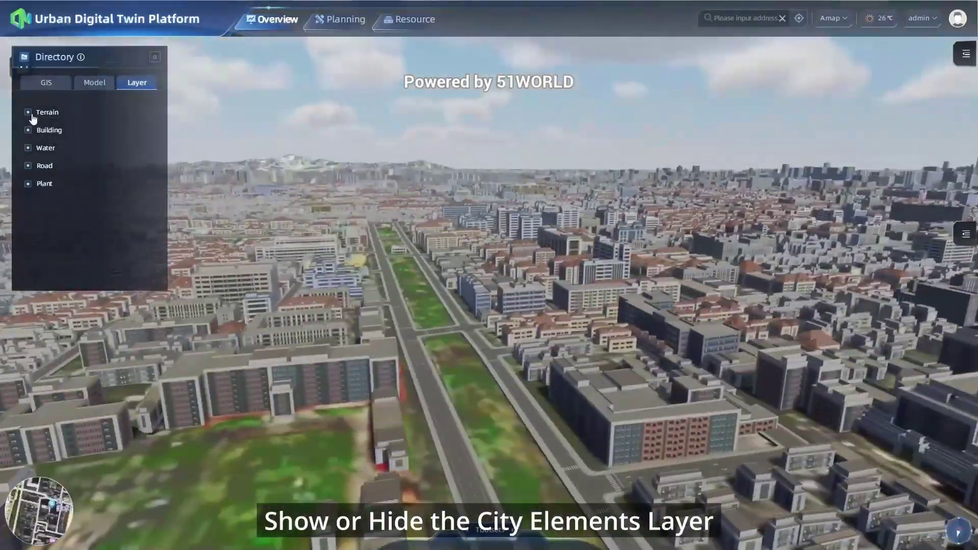
# Toggle the Terrain and Road layers off and back on
pyautogui.click(29, 113)
pyautogui.click(31, 115)
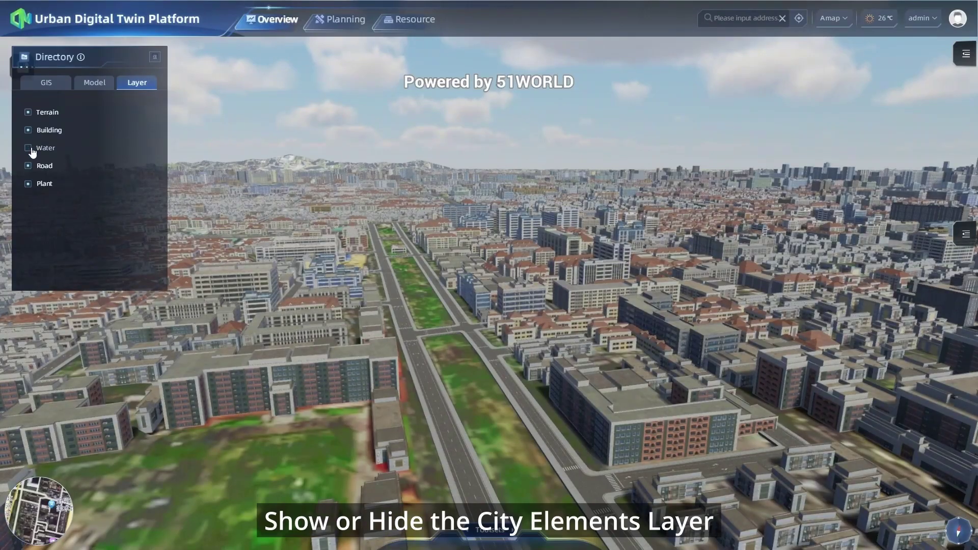
pyautogui.click(28, 166)
pyautogui.click(29, 166)
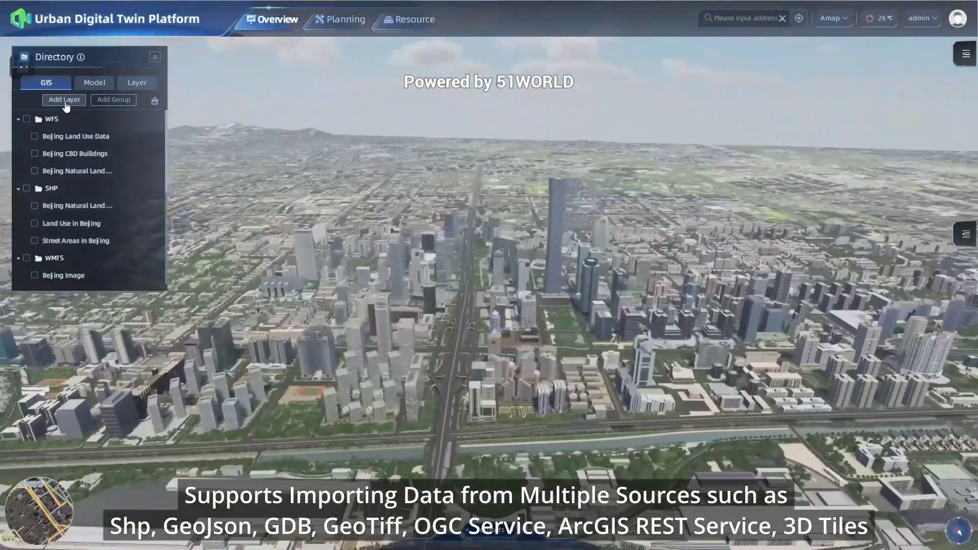
# Browse the Add Layer service types and built-in catalogue, then cancel without adding
pyautogui.click(64, 100)
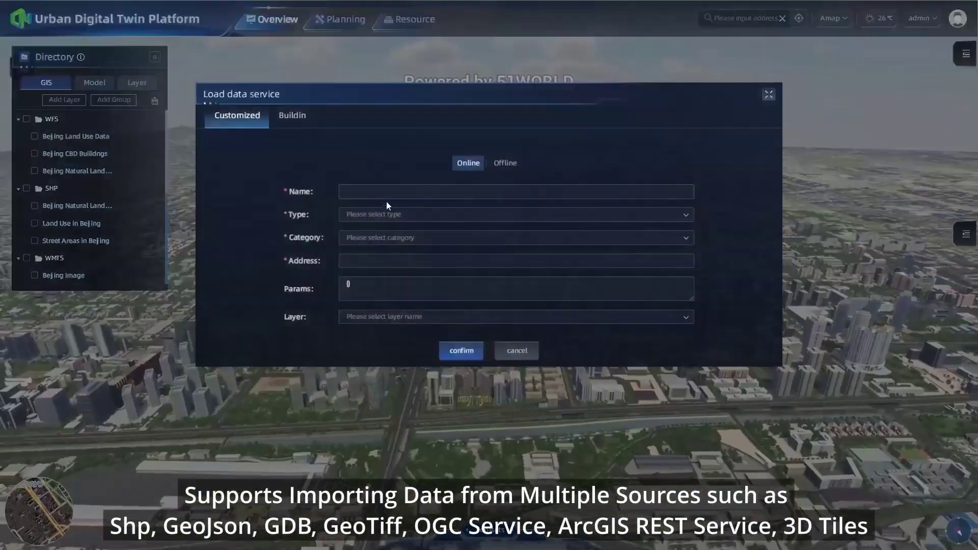
pyautogui.click(431, 216)
pyautogui.scroll(-2, 448, 254)
pyautogui.click(366, 169)
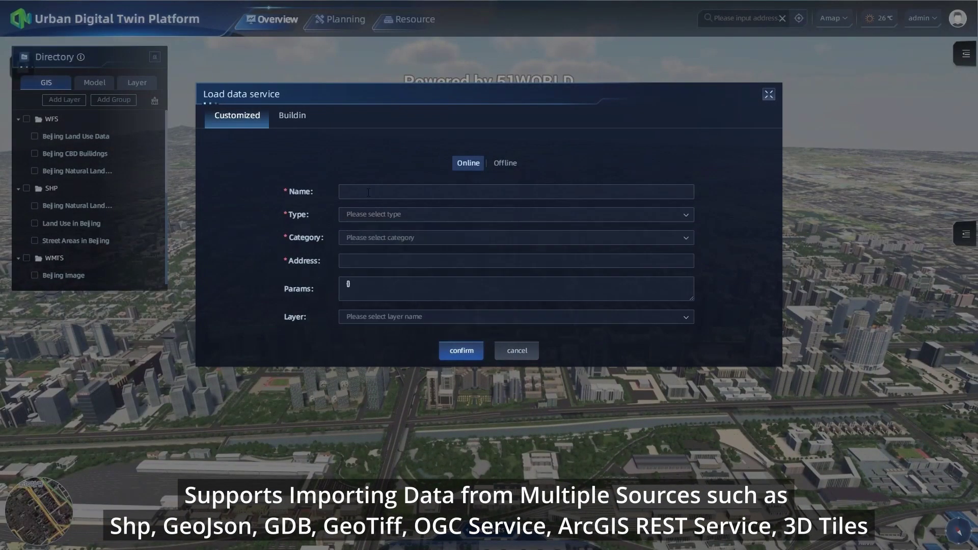
pyautogui.click(289, 115)
pyautogui.click(234, 117)
pyautogui.click(517, 350)
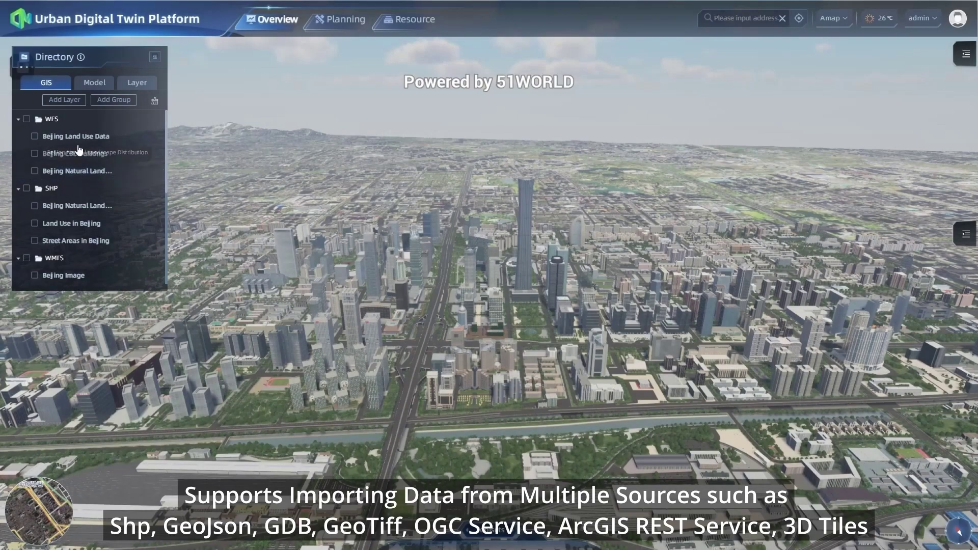
# Restyle Beijing Land Use Data with fill #925CAE and outline #5280E3, then show it
pyautogui.click(150, 137)
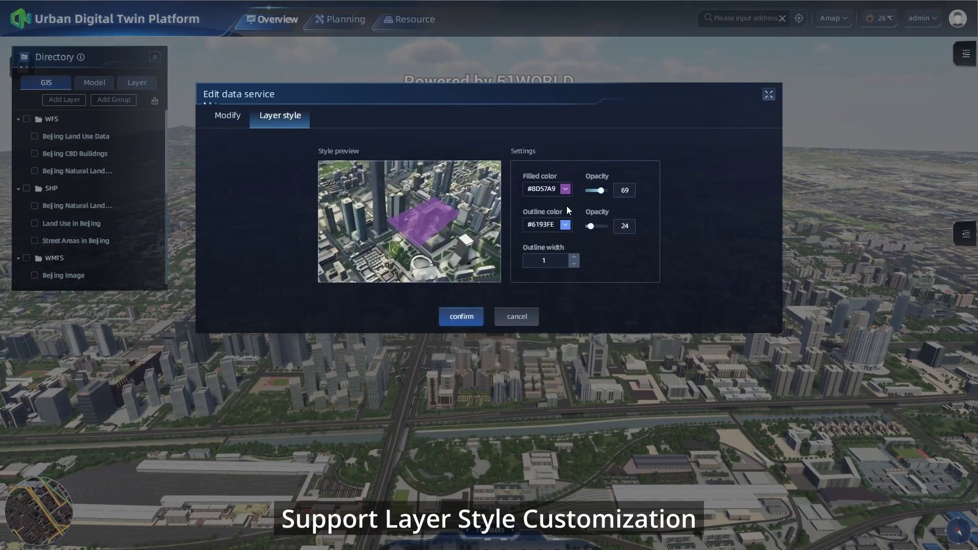
pyautogui.click(565, 190)
pyautogui.click(557, 224)
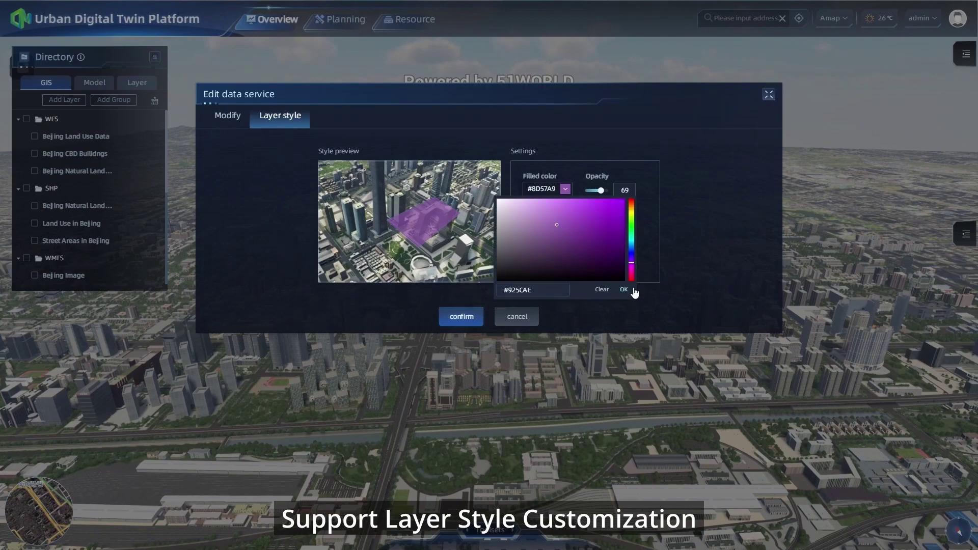
pyautogui.click(634, 287)
pyautogui.click(566, 226)
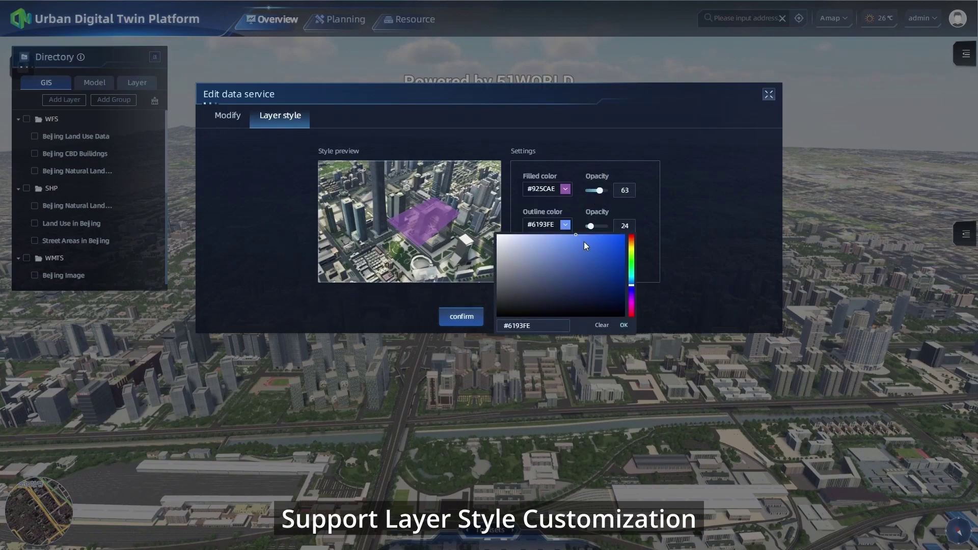
pyautogui.click(623, 326)
pyautogui.click(464, 317)
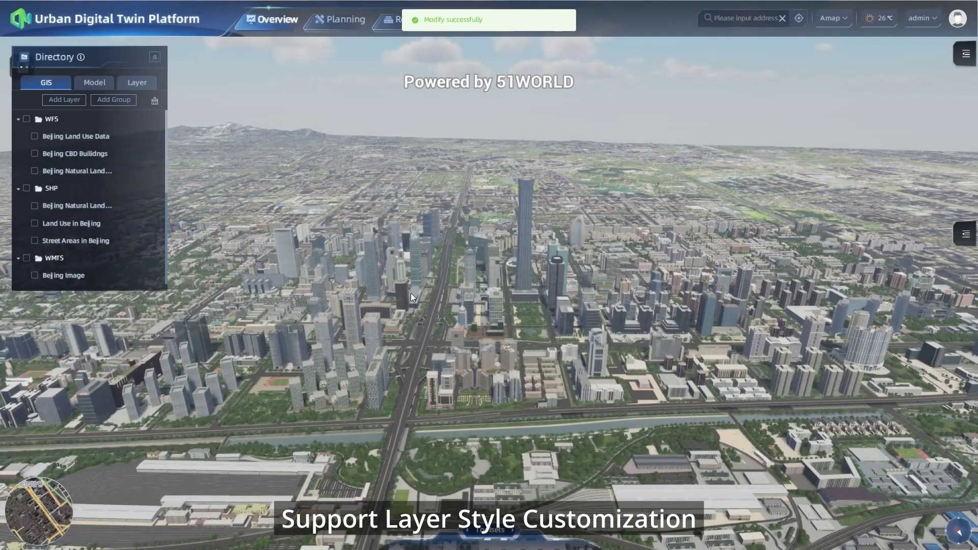
pyautogui.click(35, 136)
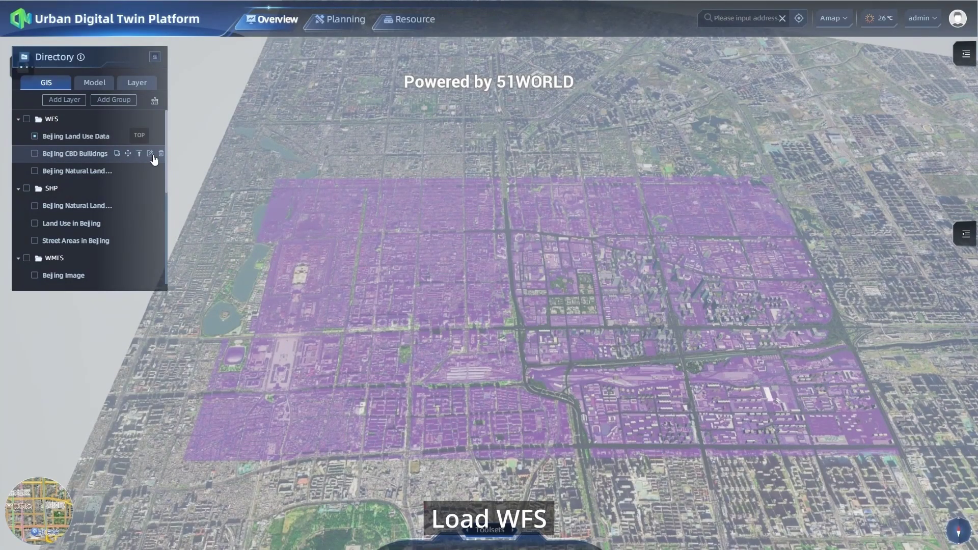
# Save a green layer style for Beijing CBD Buildings and show it on the map
pyautogui.click(151, 154)
pyautogui.click(281, 117)
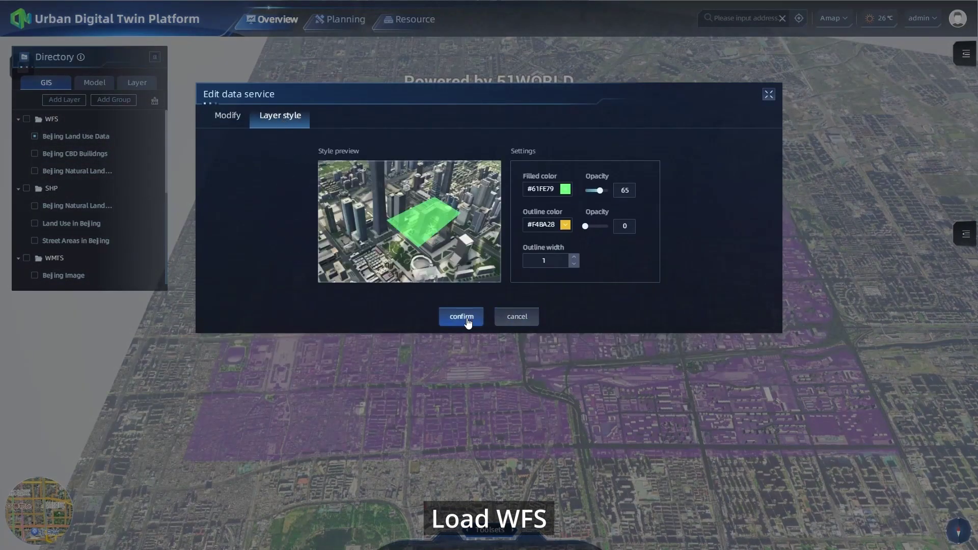
pyautogui.click(461, 317)
pyautogui.click(36, 154)
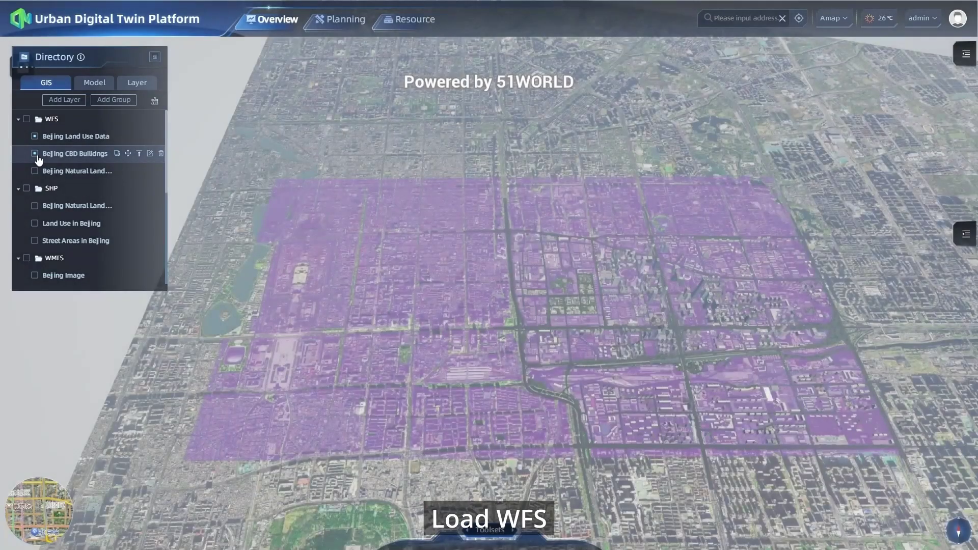
# Show the natural land shapefile layer and briefly preview the Beijing Image WMTS layer
pyautogui.click(35, 206)
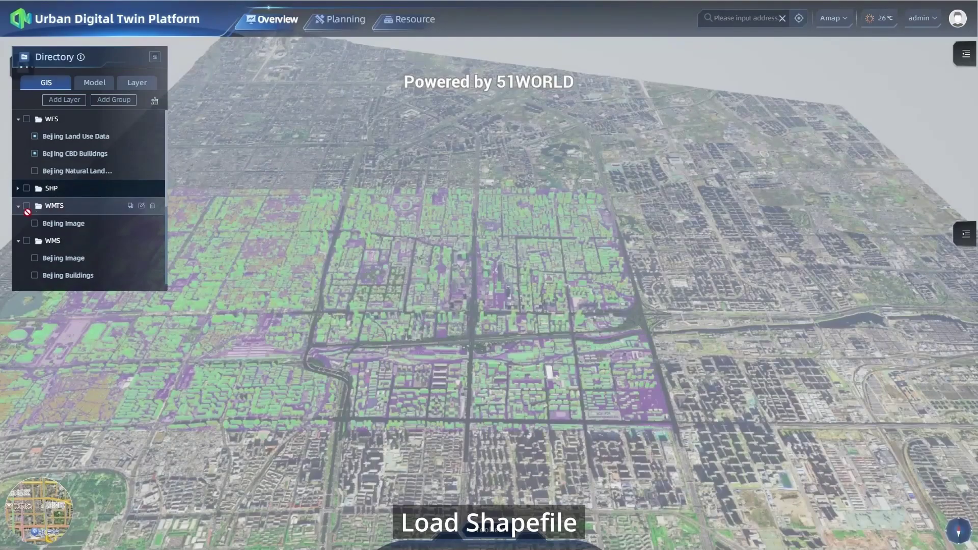
pyautogui.click(35, 224)
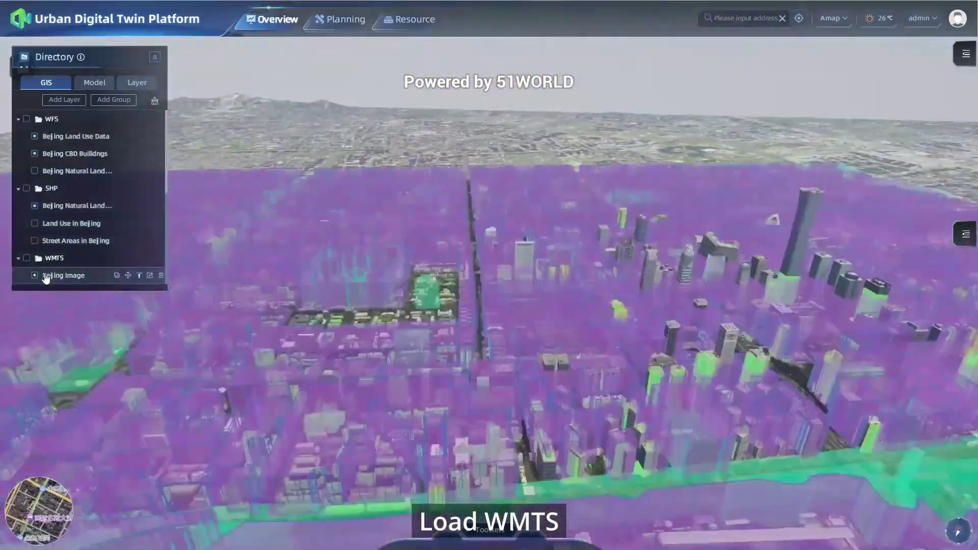
pyautogui.click(35, 275)
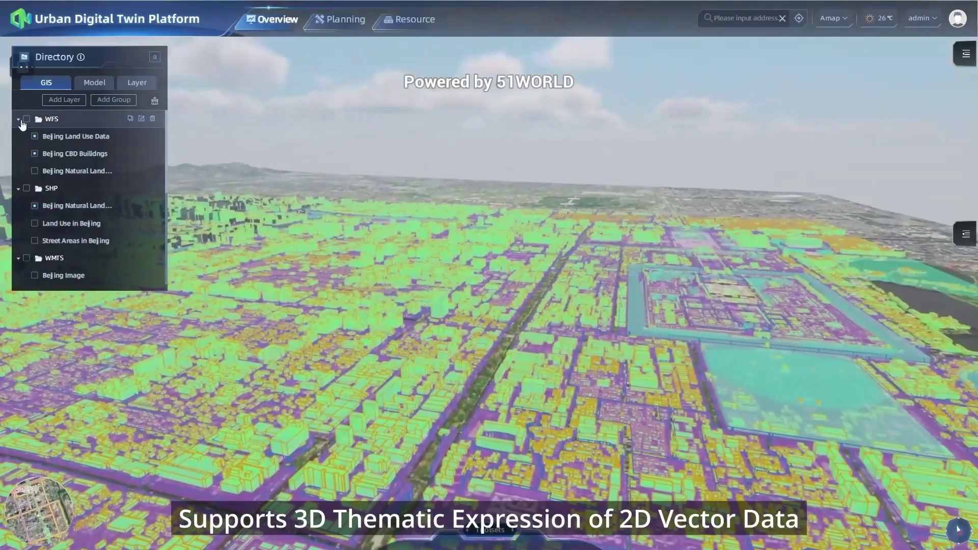
pyautogui.click(19, 118)
pyautogui.click(18, 118)
# Raise the CBD buildings' Z offset, set Y offset -1000, then hide both WFS layers
pyautogui.click(130, 153)
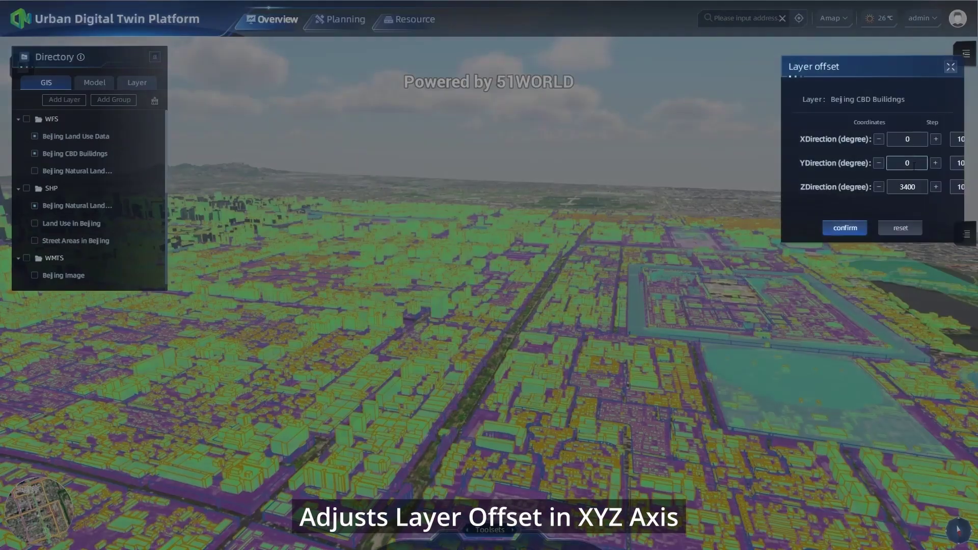
pyautogui.click(935, 187)
pyautogui.click(936, 187)
pyautogui.click(936, 187)
pyautogui.click(936, 186)
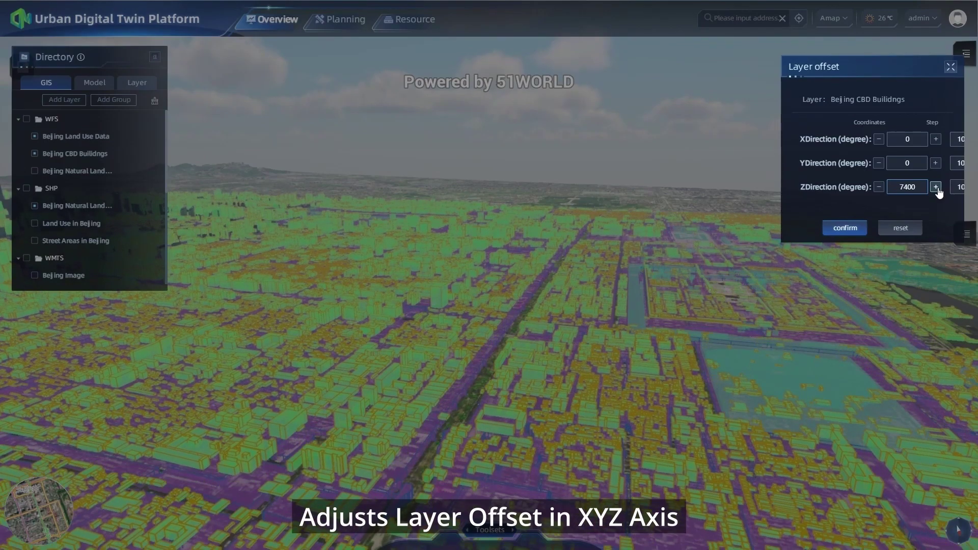
pyautogui.click(879, 164)
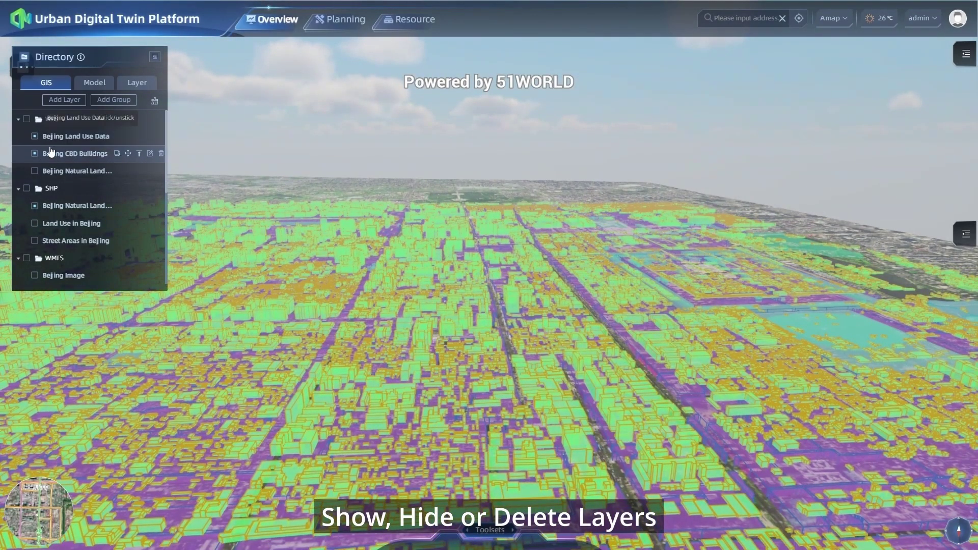
pyautogui.click(34, 154)
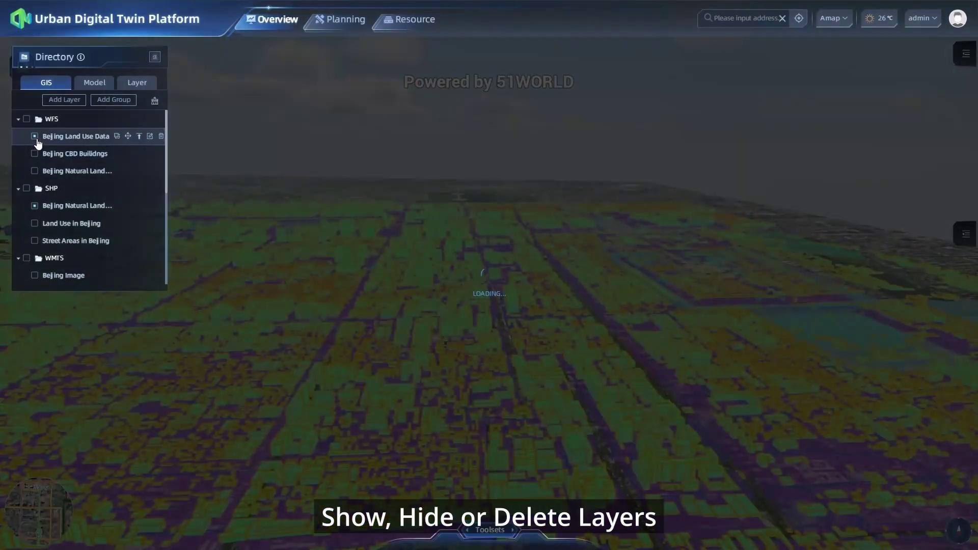
pyautogui.click(35, 138)
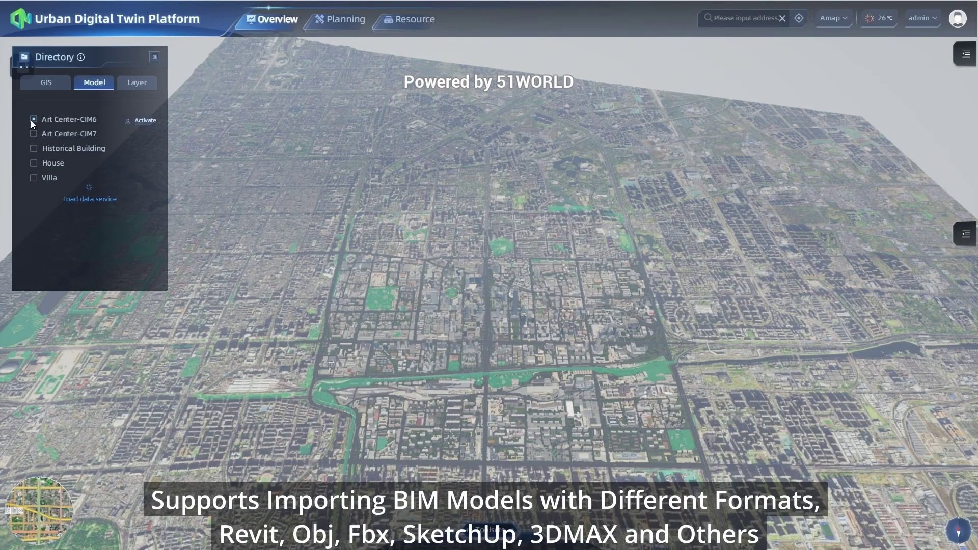
# Move and rotate the Art Center-CIM6 building, then apply a 1.5 scale factor
pyautogui.click(134, 121)
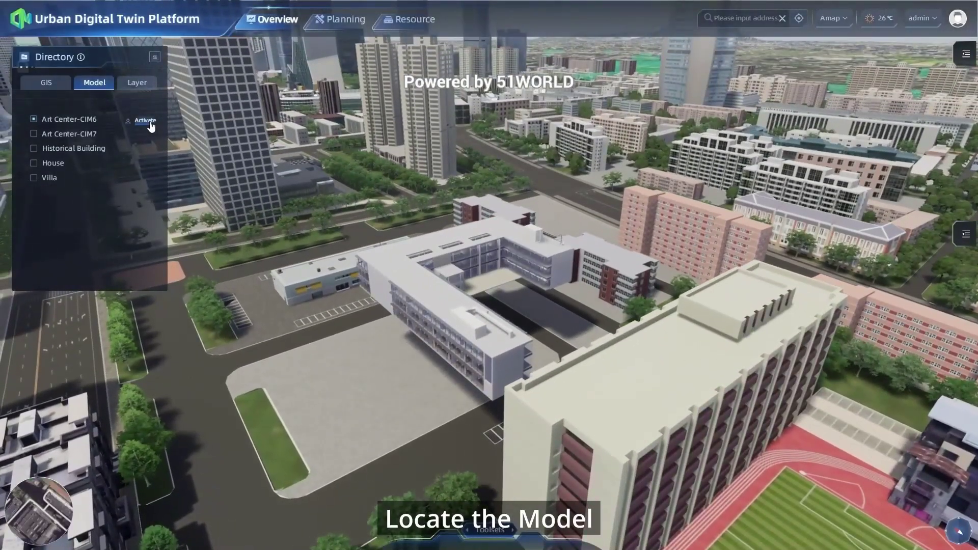
pyautogui.click(966, 237)
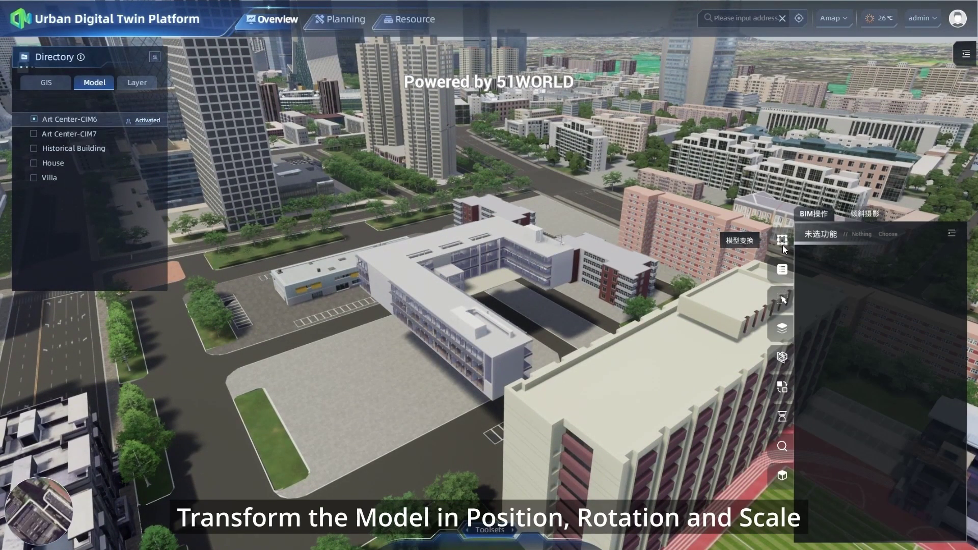
pyautogui.click(781, 242)
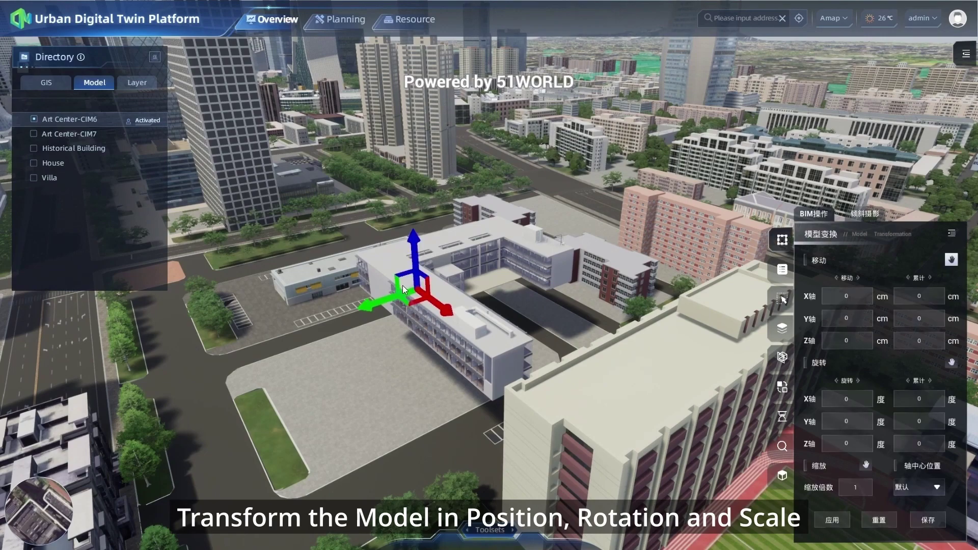
pyautogui.moveTo(387, 295); pyautogui.dragTo(369, 349)
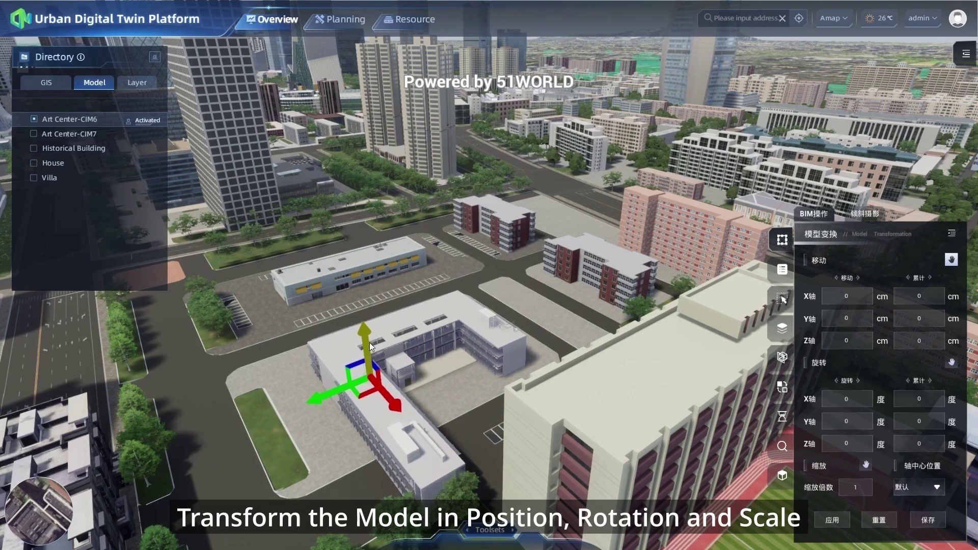
pyautogui.moveTo(332, 412)
pyautogui.mouseDown()
pyautogui.moveTo(407, 393)
pyautogui.moveTo(334, 425)
pyautogui.mouseUp()
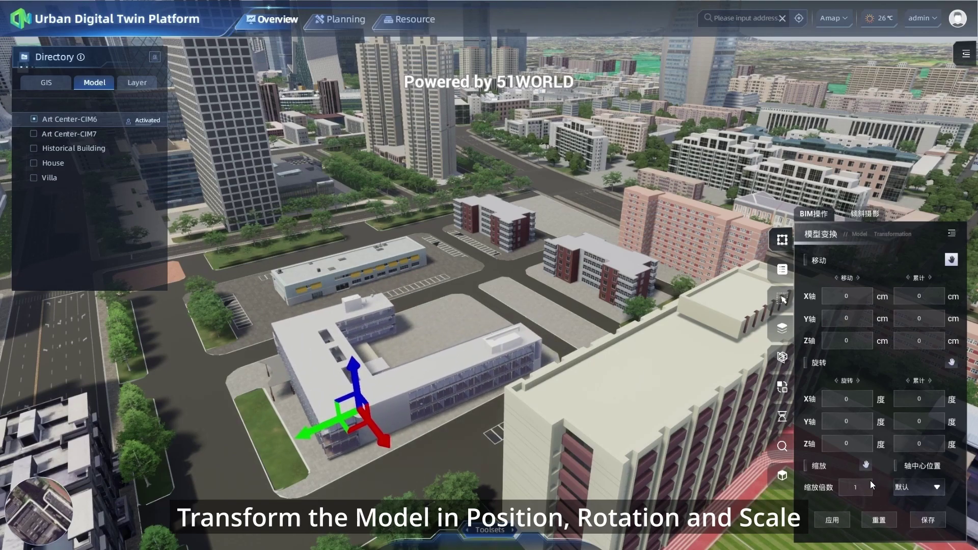
pyautogui.write('5')
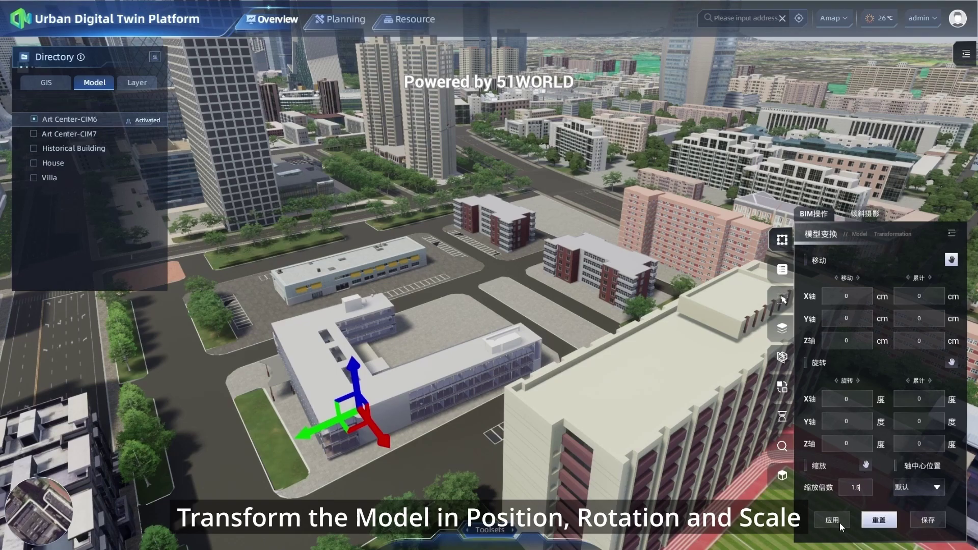
pyautogui.click(837, 520)
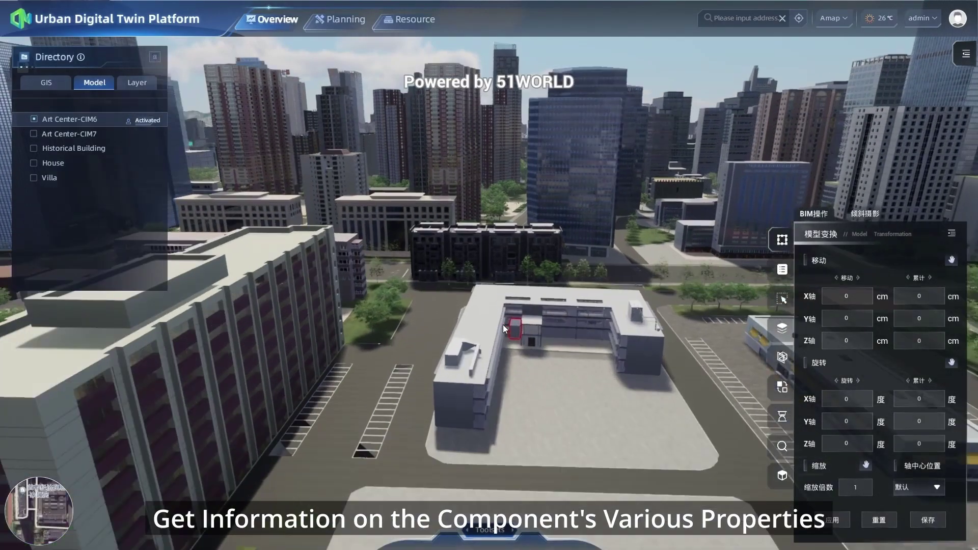
# Read the properties of the courtyard building's floor slab and roof slab
pyautogui.click(506, 310)
pyautogui.click(782, 269)
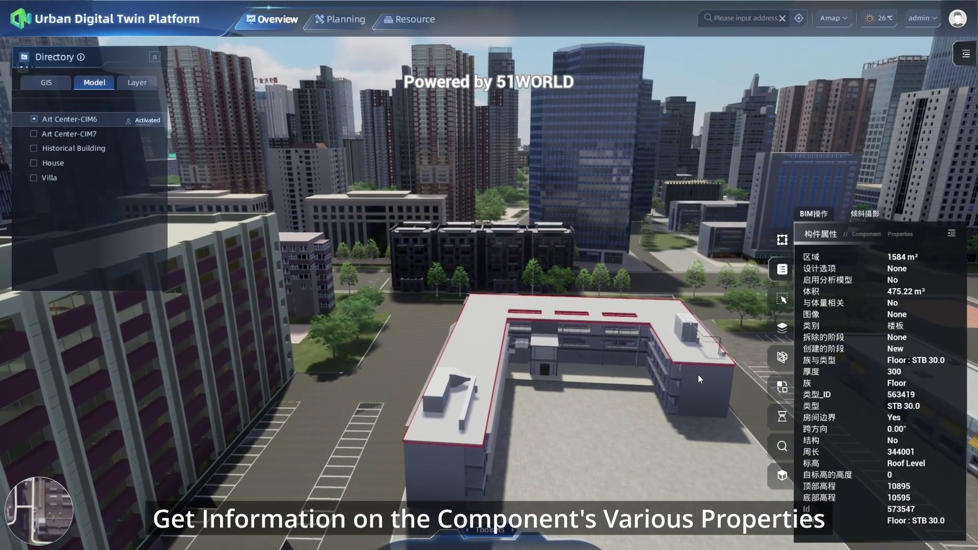
pyautogui.moveTo(696, 377); pyautogui.dragTo(698, 350)
pyautogui.click(692, 411)
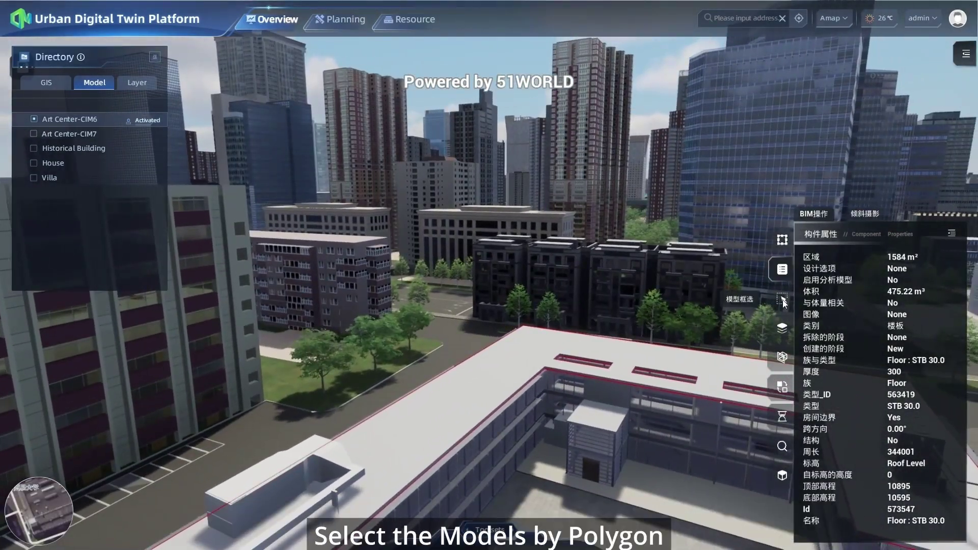
# Select models by drawing a polygon around them
pyautogui.click(782, 301)
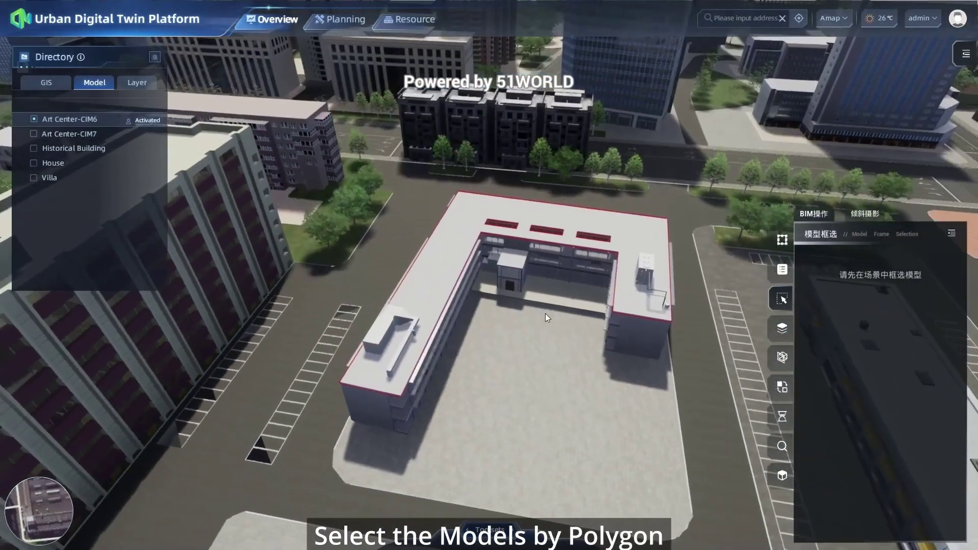
pyautogui.click(438, 171)
pyautogui.click(692, 176)
pyautogui.rightClick(671, 185)
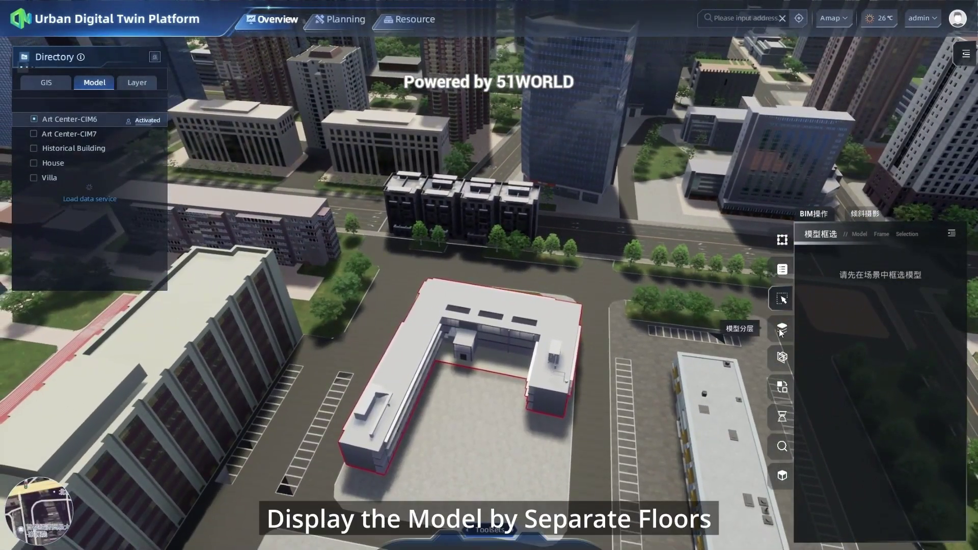
# Show the model floor by floor, then cut it with a section plane
pyautogui.click(781, 330)
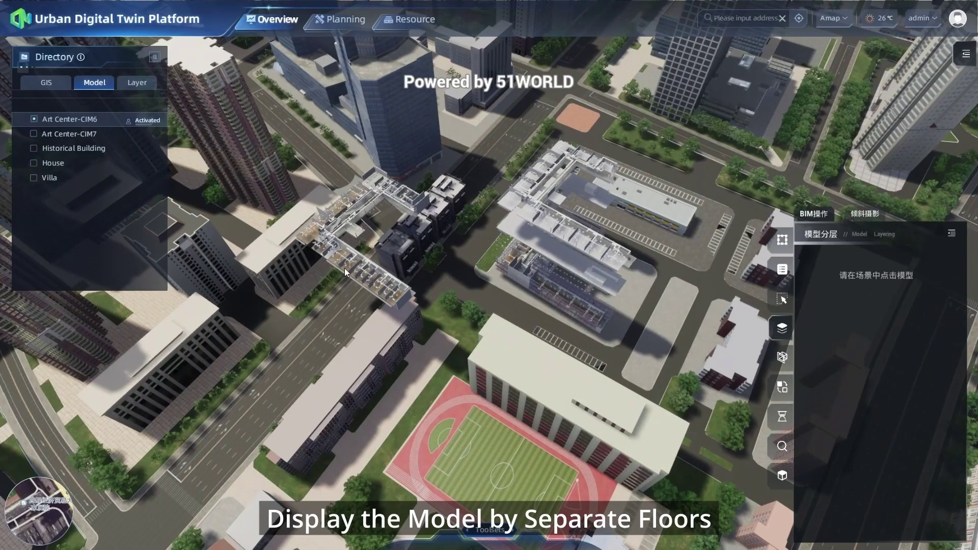
pyautogui.click(780, 356)
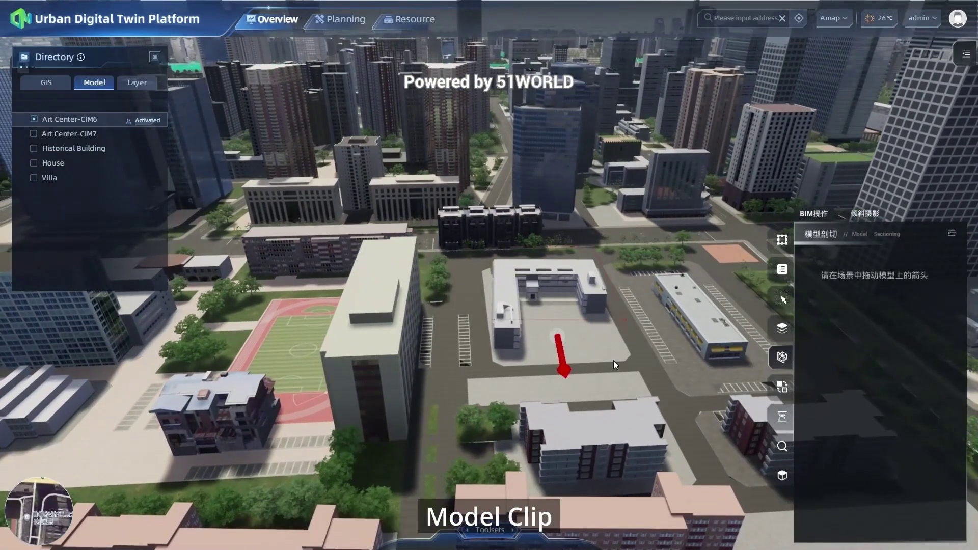
pyautogui.moveTo(561, 353)
pyautogui.mouseDown()
pyautogui.moveTo(556, 307)
pyautogui.moveTo(564, 359)
pyautogui.mouseUp()
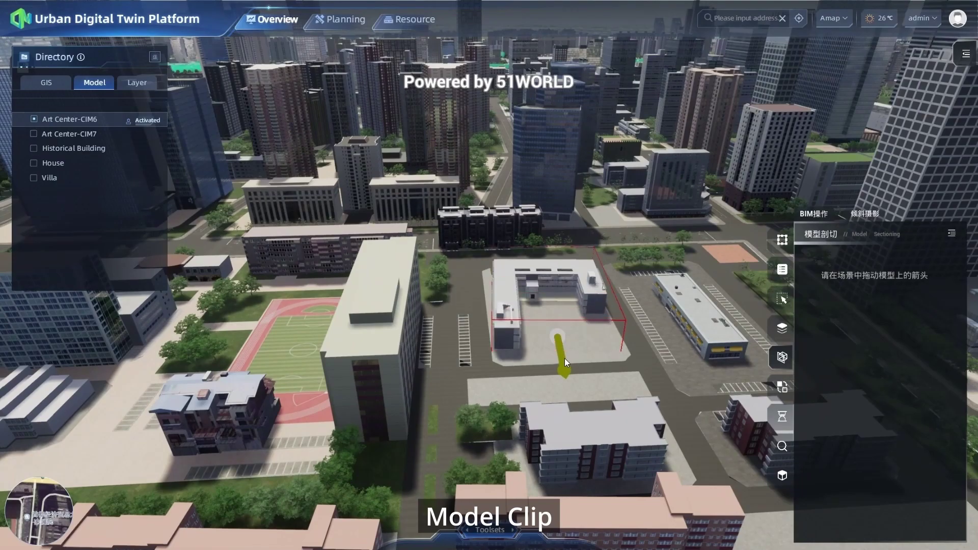
# Replace the rooftop component's finish with a metal material from the library
pyautogui.click(782, 387)
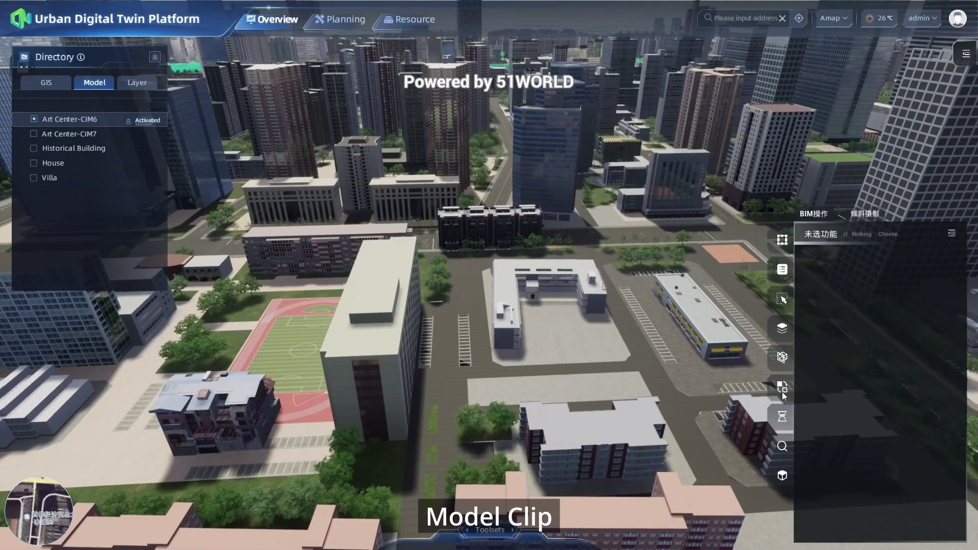
pyautogui.doubleClick(501, 315)
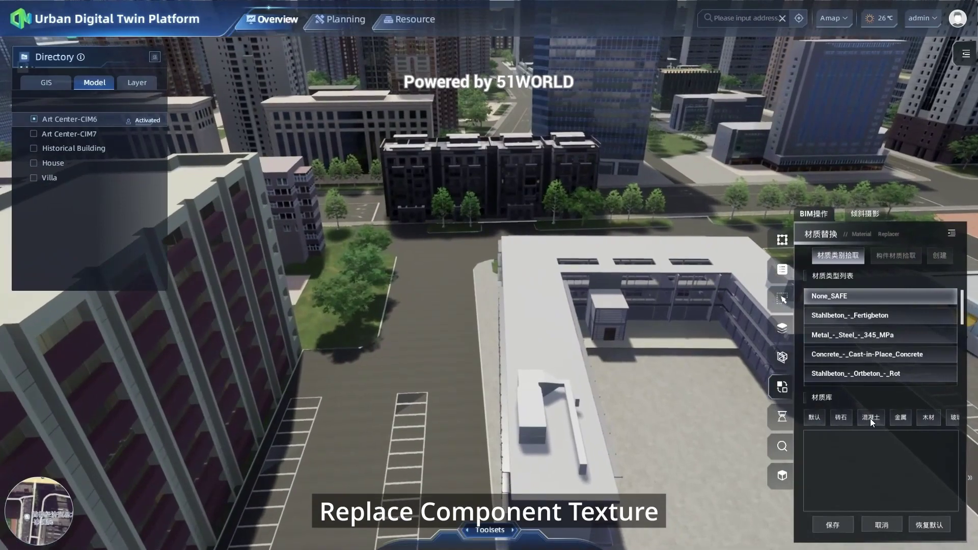
pyautogui.click(871, 419)
pyautogui.click(900, 418)
pyautogui.click(898, 446)
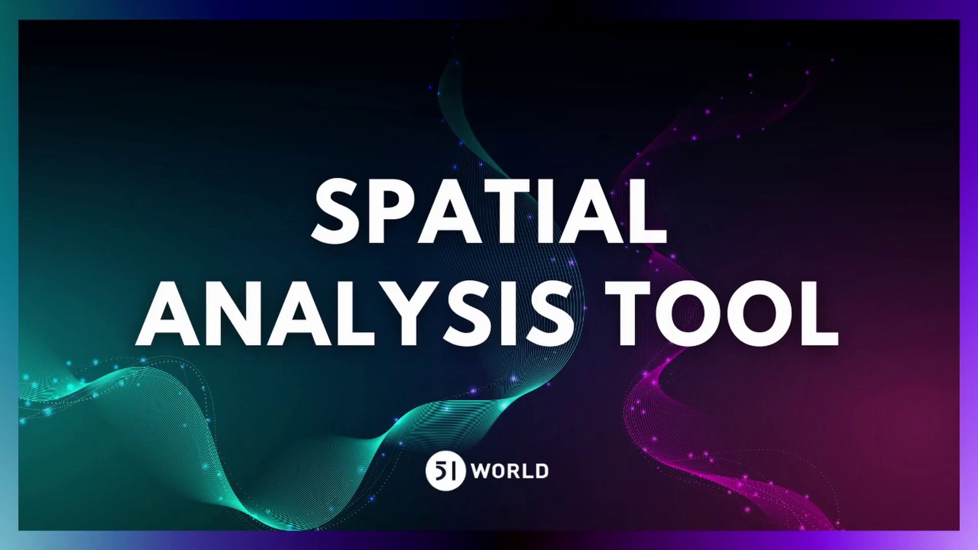
# Preview the geology body and elevation model displays, plus a time-of-day preset
pyautogui.click(260, 494)
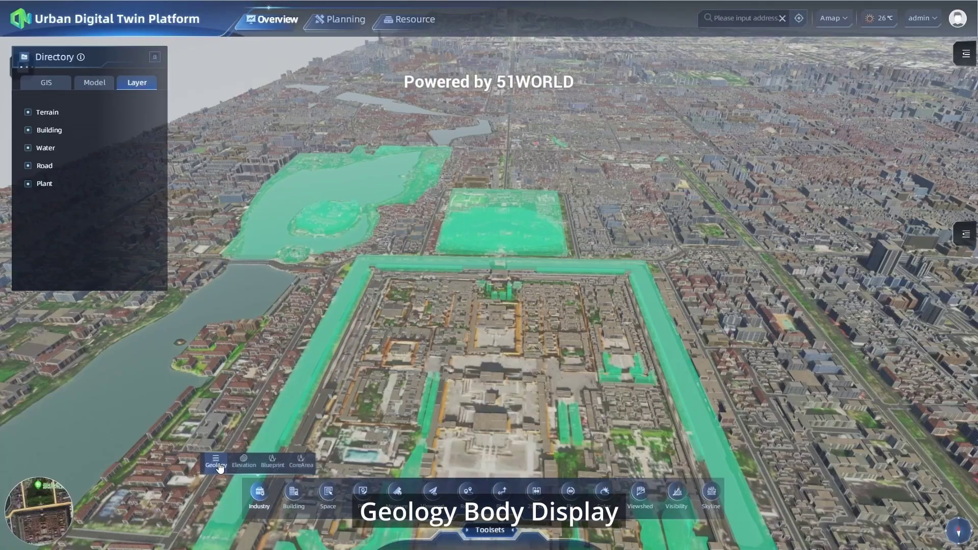
pyautogui.click(215, 461)
pyautogui.click(244, 462)
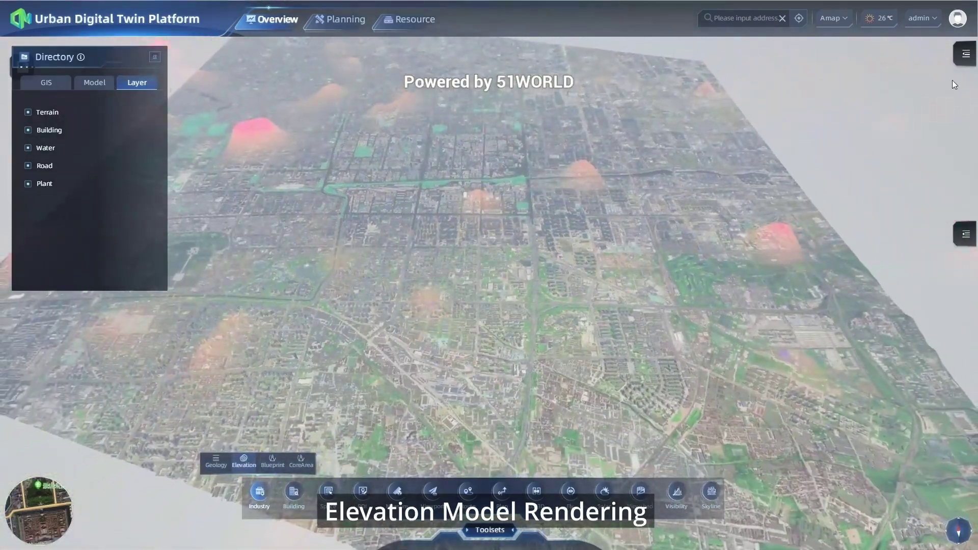
pyautogui.click(878, 18)
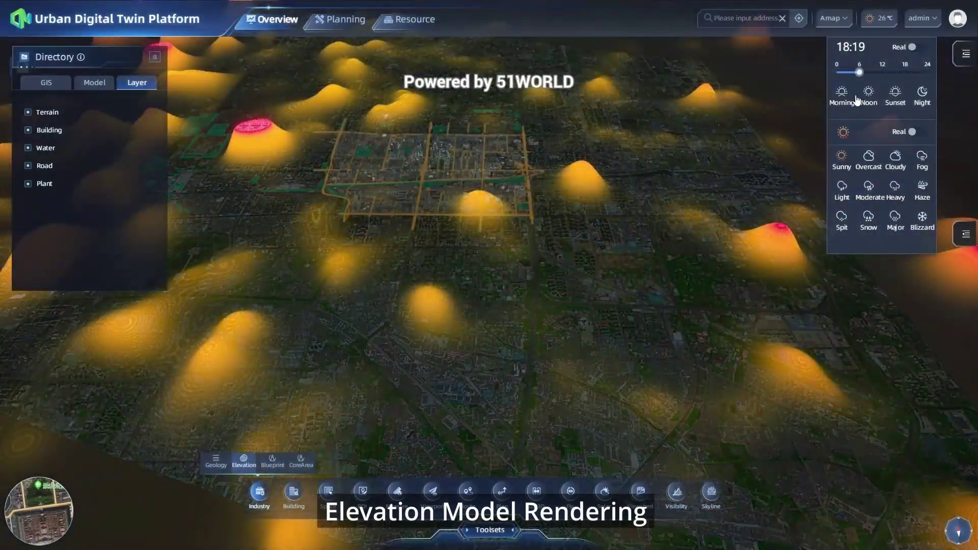
pyautogui.click(856, 99)
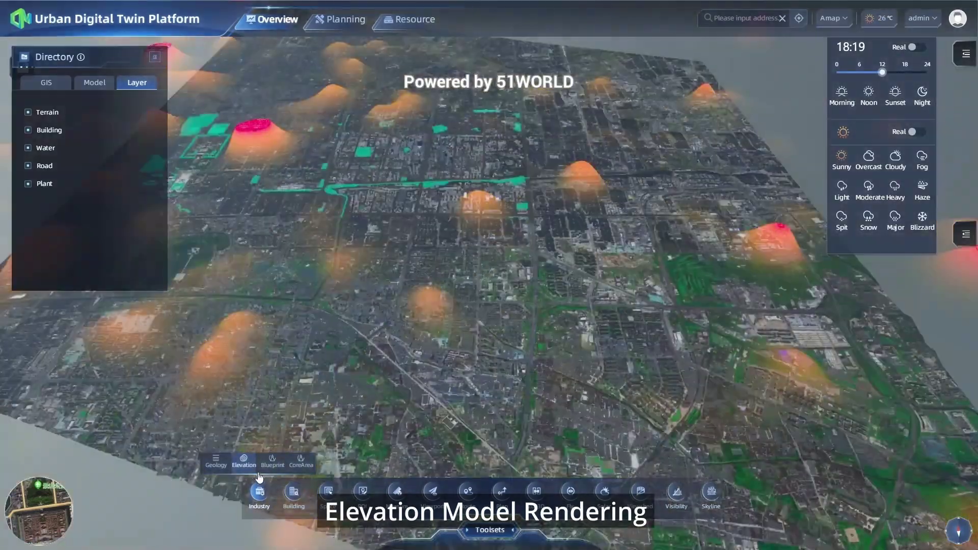
pyautogui.click(273, 461)
pyautogui.click(259, 493)
# Show single-building info and list the buildings inside a drawn circle
pyautogui.click(293, 498)
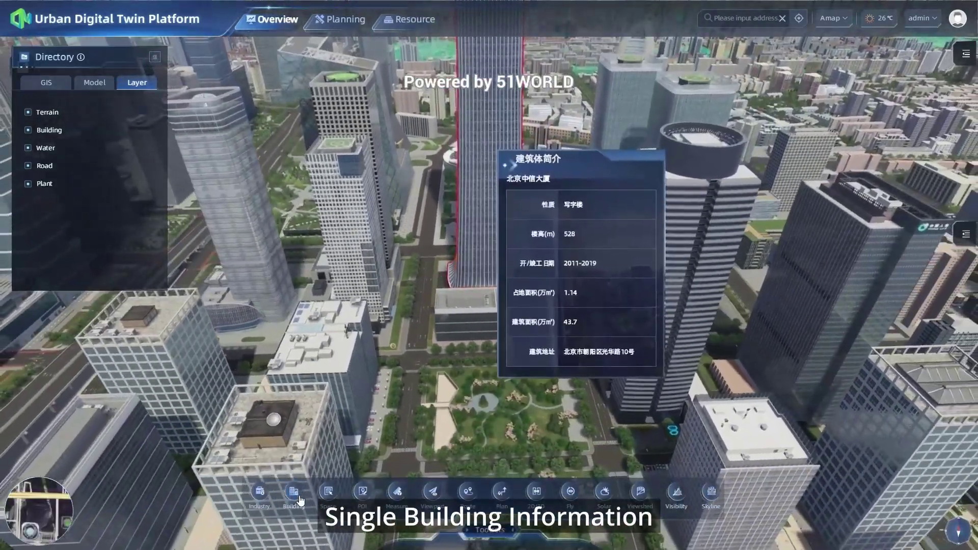
pyautogui.click(328, 492)
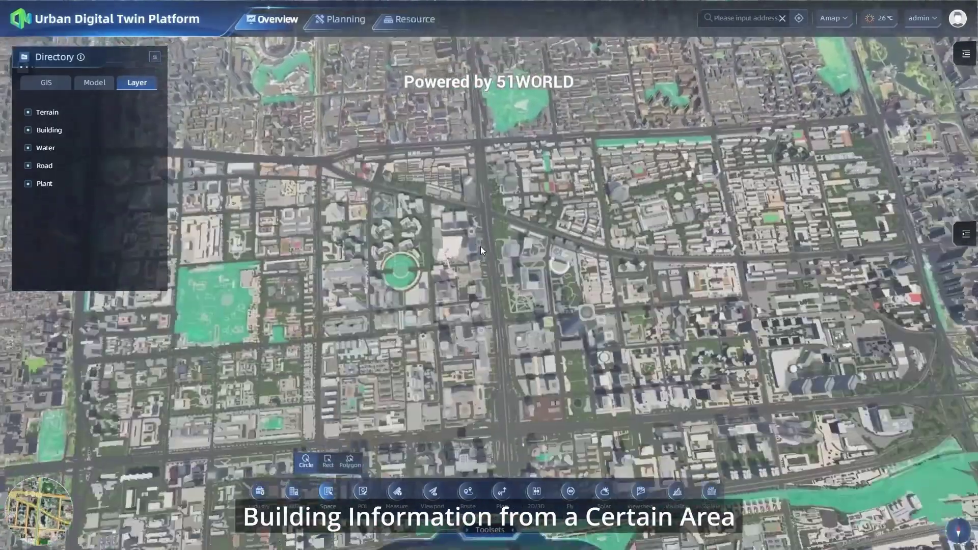
pyautogui.moveTo(480, 246); pyautogui.dragTo(560, 325)
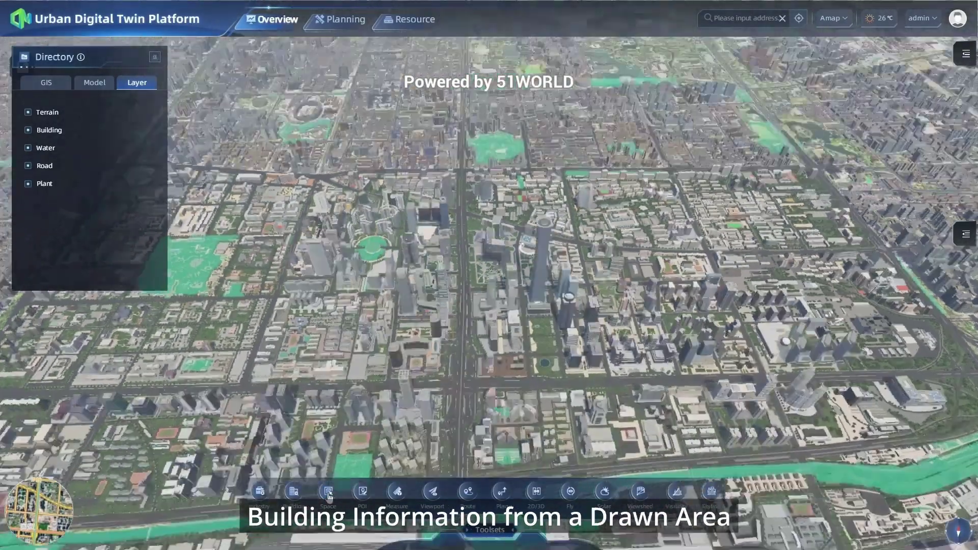
# List buildings within a drawn polygon, then open POI management to add a point
pyautogui.click(349, 461)
pyautogui.click(351, 149)
pyautogui.click(274, 417)
pyautogui.click(443, 410)
pyautogui.doubleClick(686, 160)
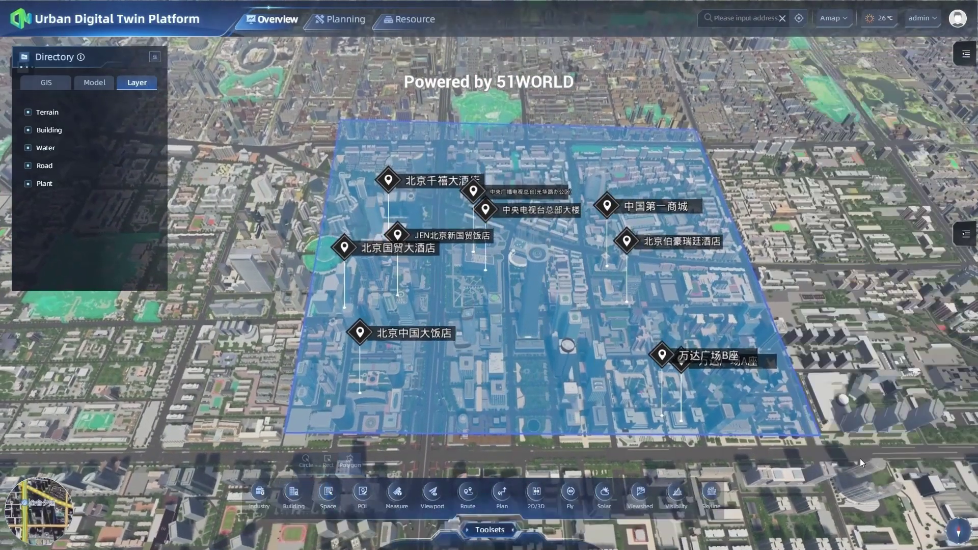
pyautogui.click(362, 492)
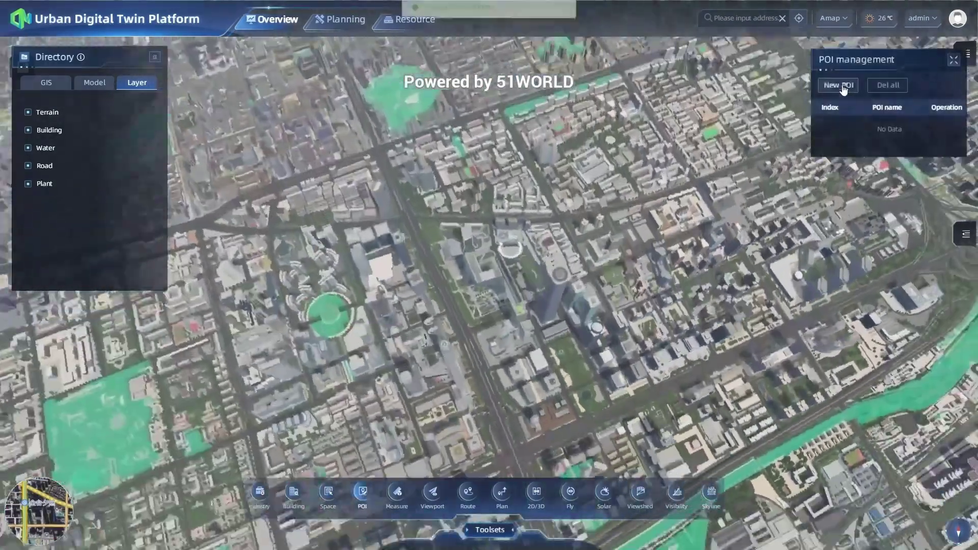
pyautogui.click(838, 83)
# Add two POIs, building1 and building2, at picked spots in the scene
pyautogui.click(549, 293)
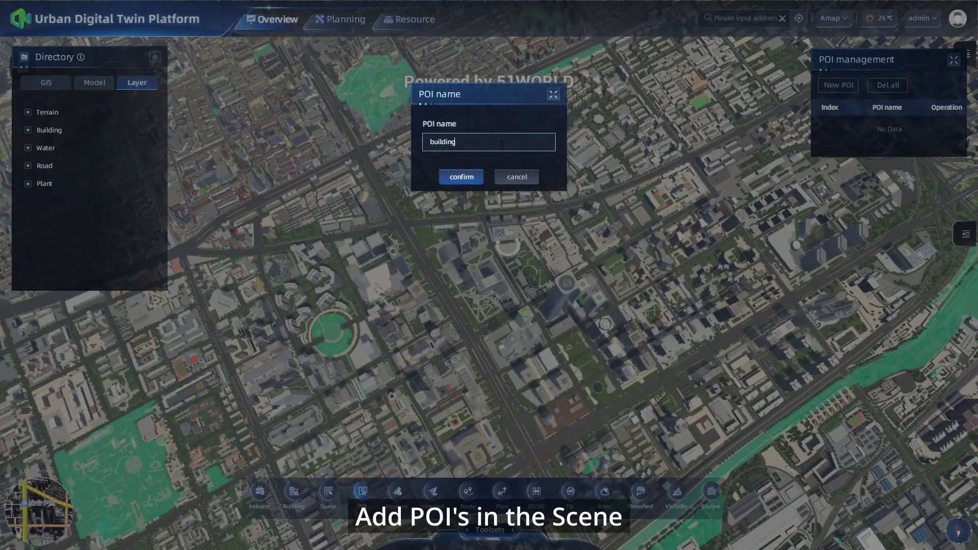
pyautogui.click(461, 177)
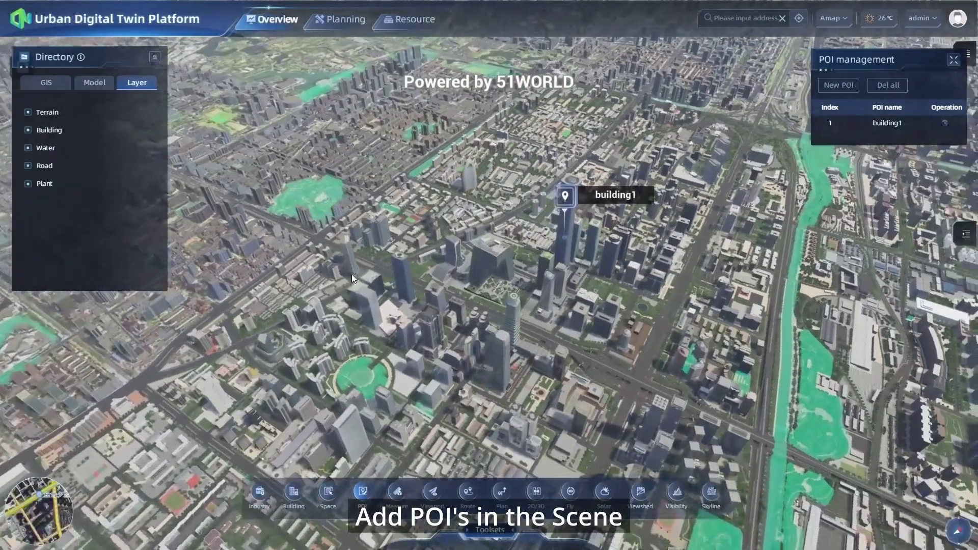
pyautogui.click(441, 143)
pyautogui.write('building2')
pyautogui.click(456, 179)
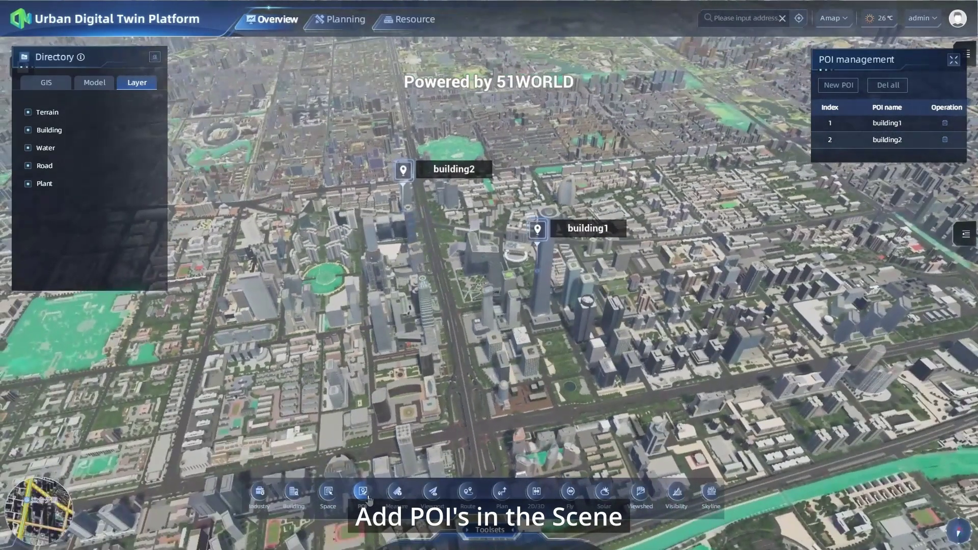
# Delete the building2 and building1 POIs, then start height measuring
pyautogui.click(945, 140)
pyautogui.click(463, 312)
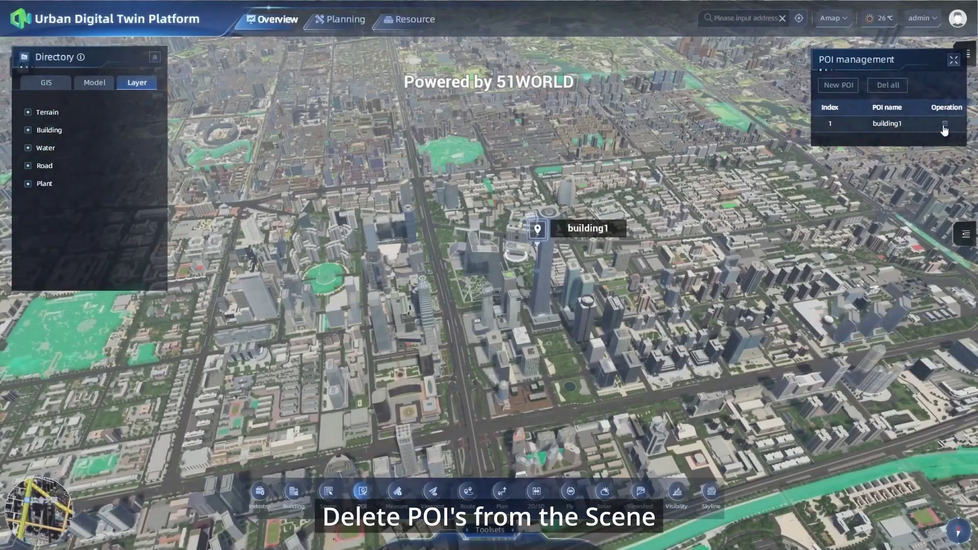
pyautogui.click(944, 126)
pyautogui.click(463, 312)
pyautogui.click(328, 463)
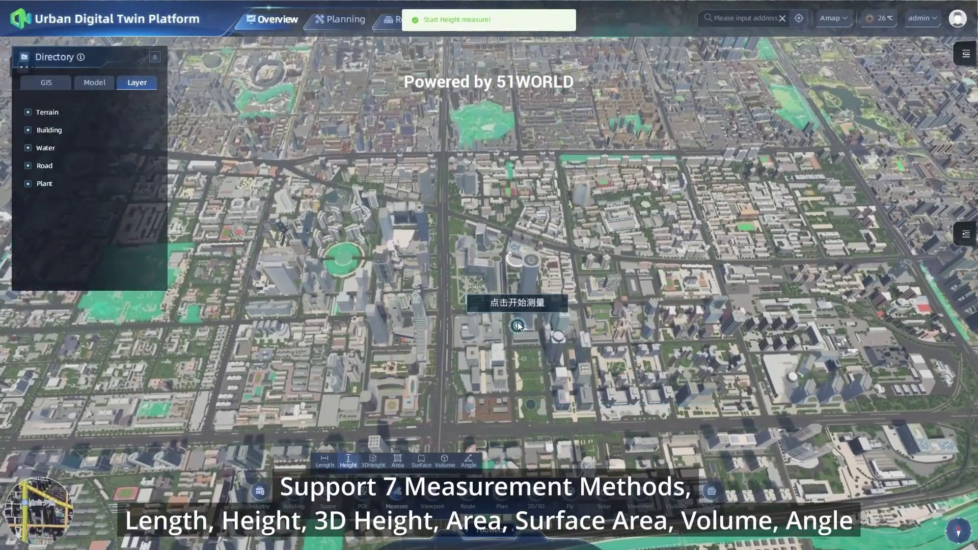
# Measure the central tower's height at about 505 m, then take a 3D height measurement
pyautogui.scroll(3, 517, 326)
pyautogui.click(533, 361)
pyautogui.click(566, 250)
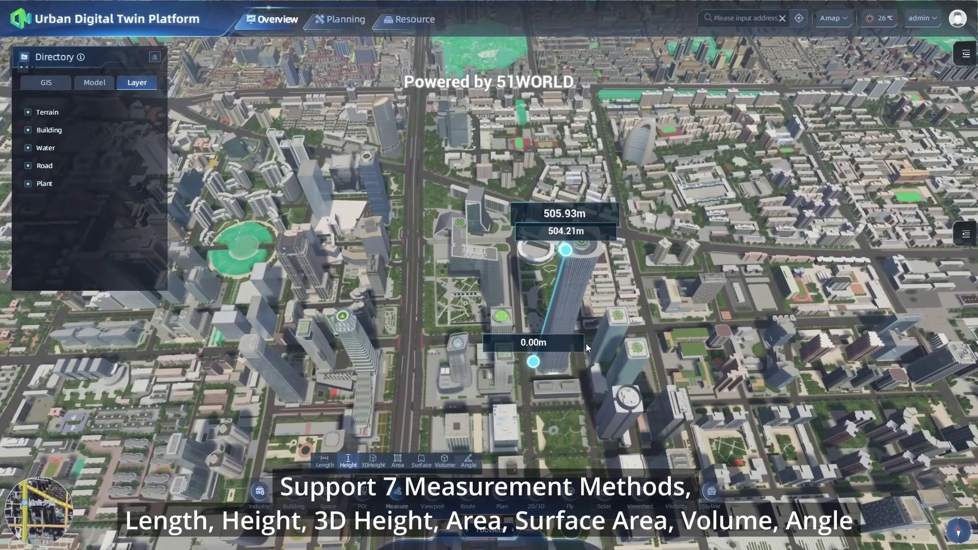
pyautogui.moveTo(573, 343); pyautogui.dragTo(561, 309)
pyautogui.click(373, 461)
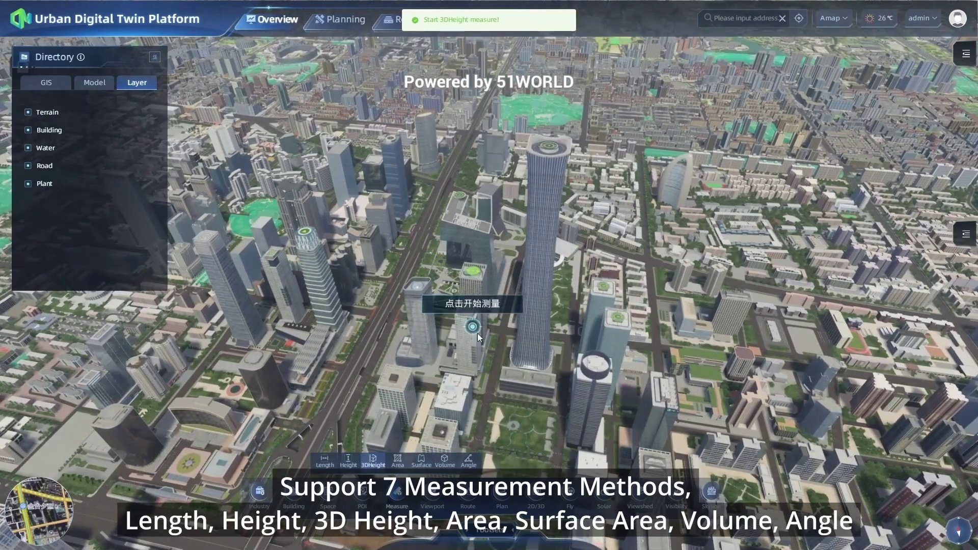
pyautogui.click(478, 369)
pyautogui.moveTo(555, 201); pyautogui.dragTo(551, 265)
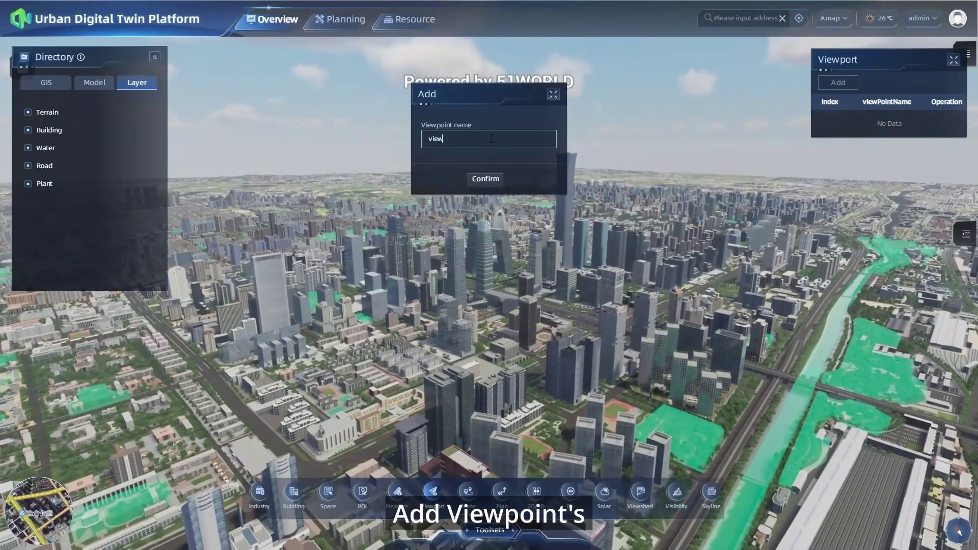
# Save viewpoints view1 and view2, then fly between the saved viewpoints
pyautogui.click(499, 179)
pyautogui.click(837, 82)
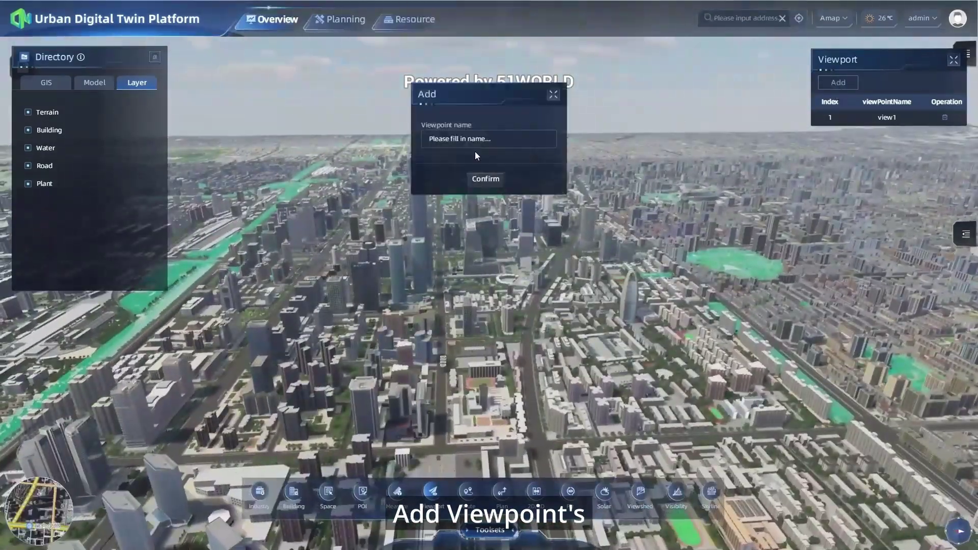
pyautogui.click(486, 178)
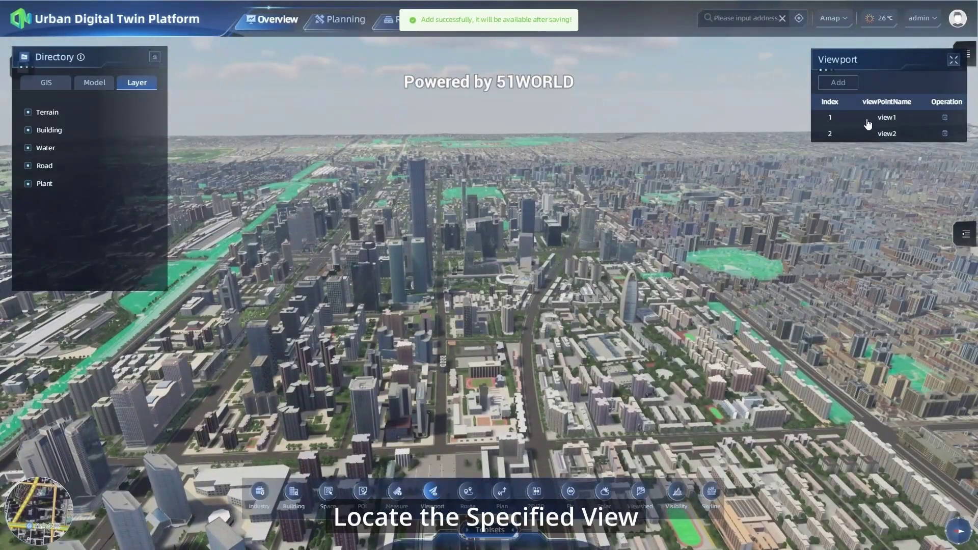
pyautogui.click(887, 118)
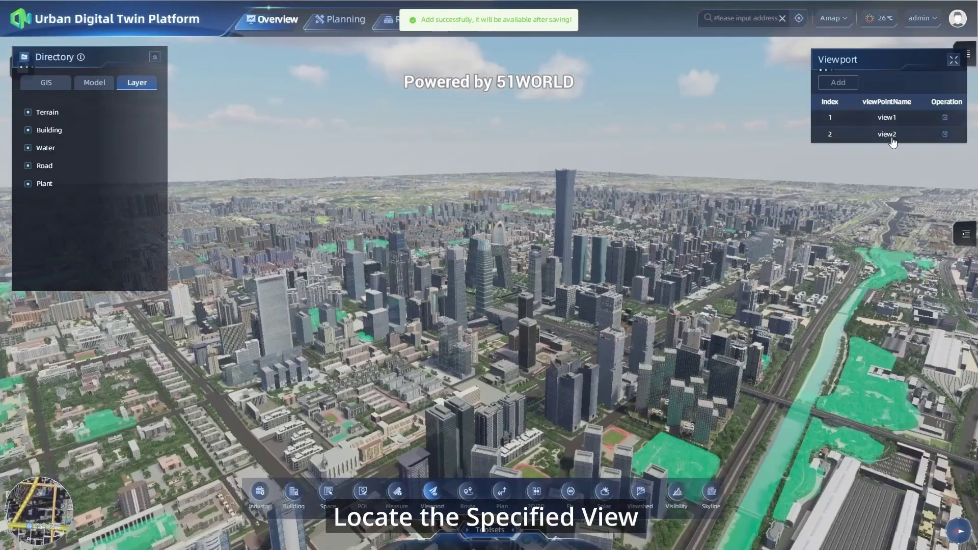
pyautogui.click(890, 135)
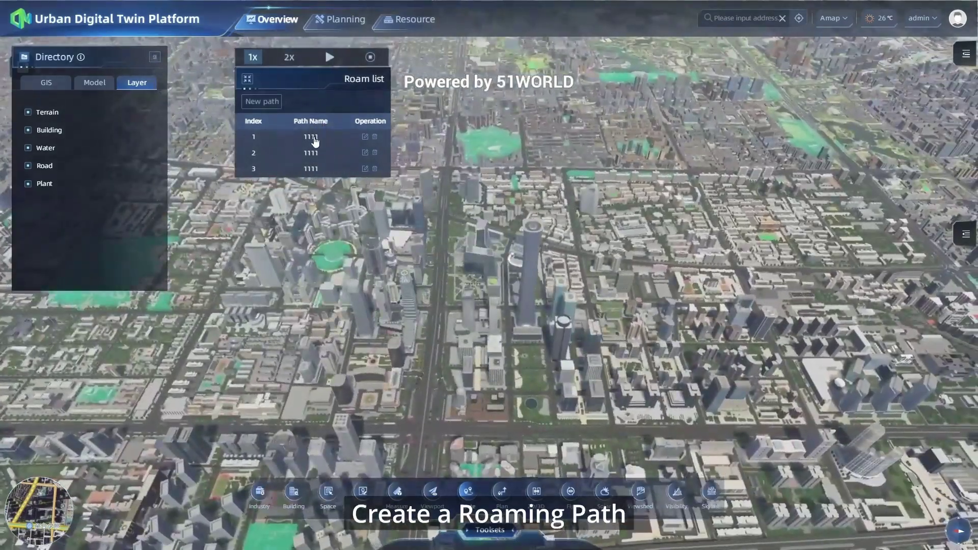
# Edit the first roaming path's keyframes, play it at 2x speed, then open route planning
pyautogui.click(363, 138)
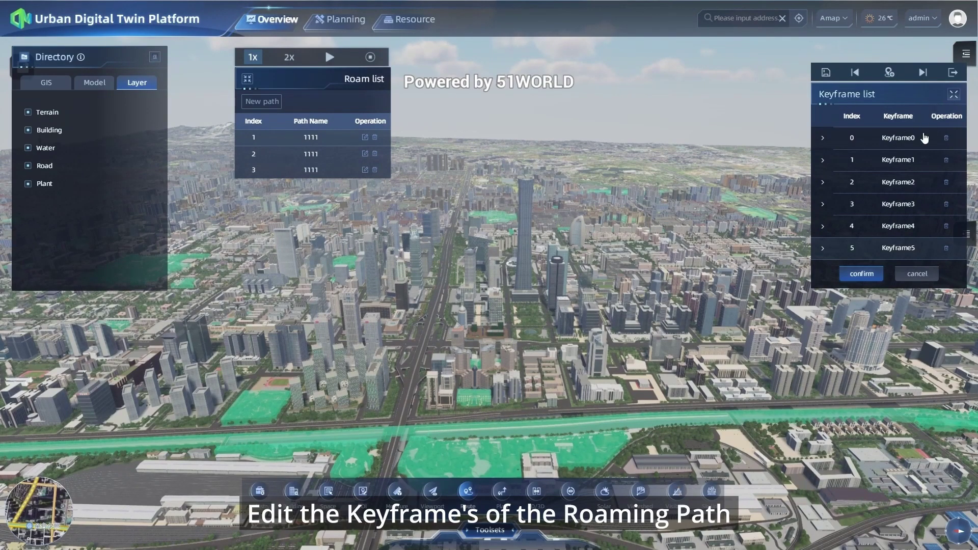
pyautogui.click(862, 253)
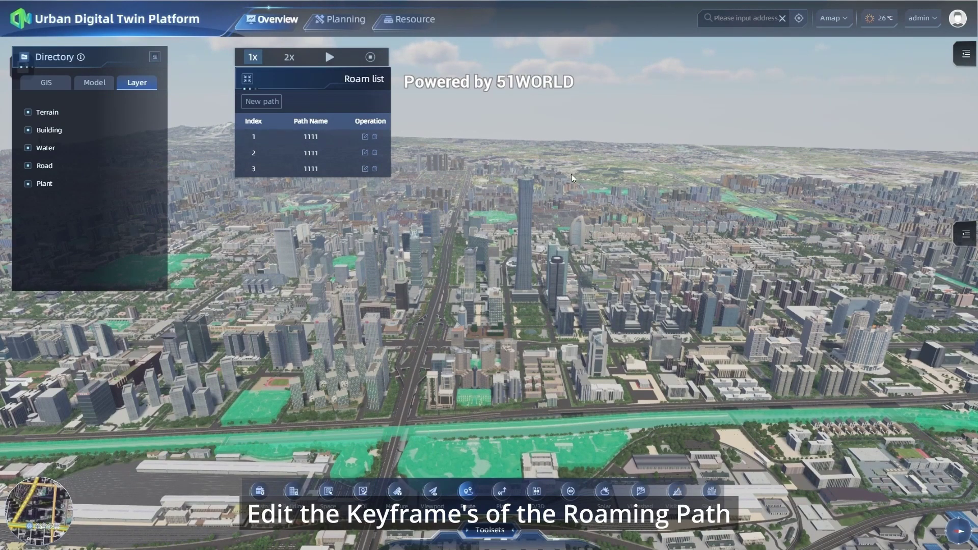
pyautogui.click(329, 58)
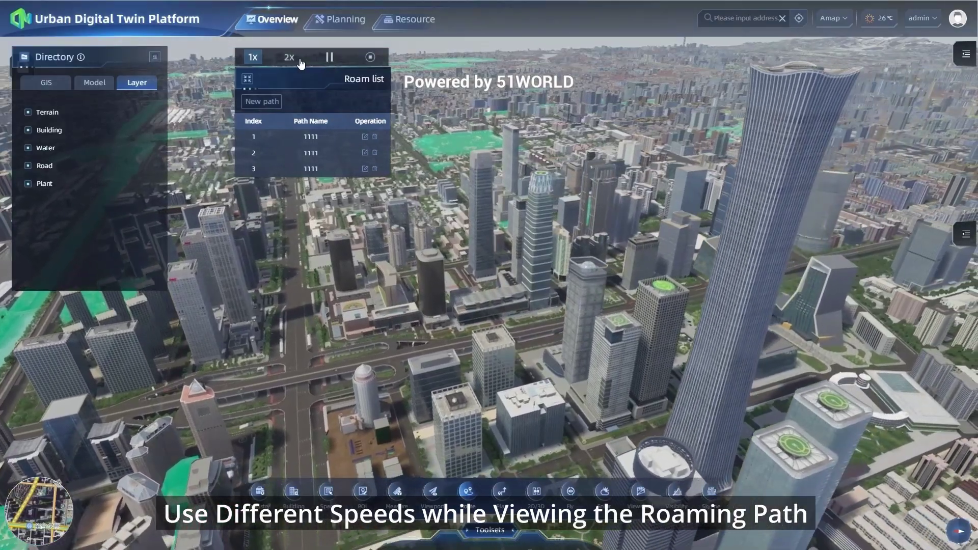
pyautogui.click(289, 58)
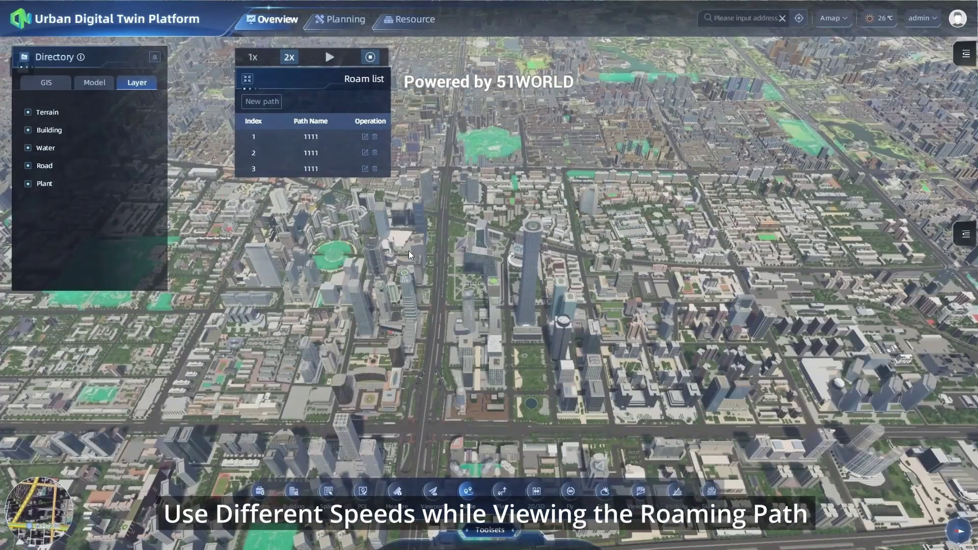
pyautogui.click(501, 492)
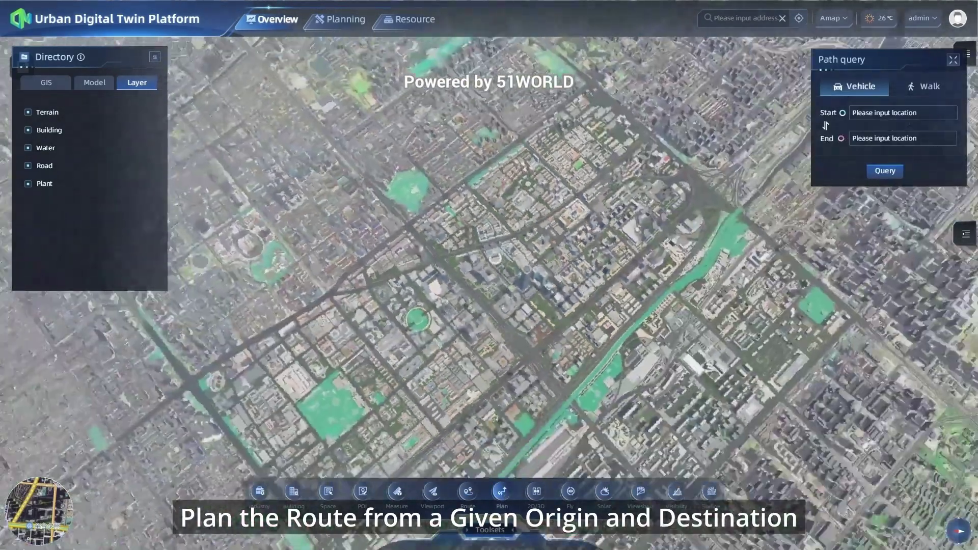
# Find the 6.47 km driving route from CBD国际大厦 to 故宫博物院
pyautogui.write('CBD国际大厦')
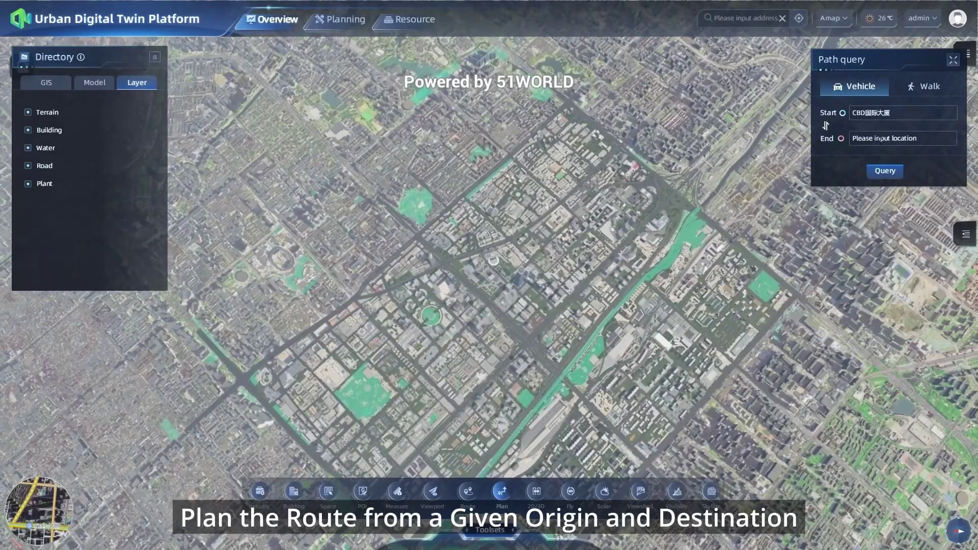
pyautogui.click(880, 138)
pyautogui.write('gugong')
pyautogui.click(891, 174)
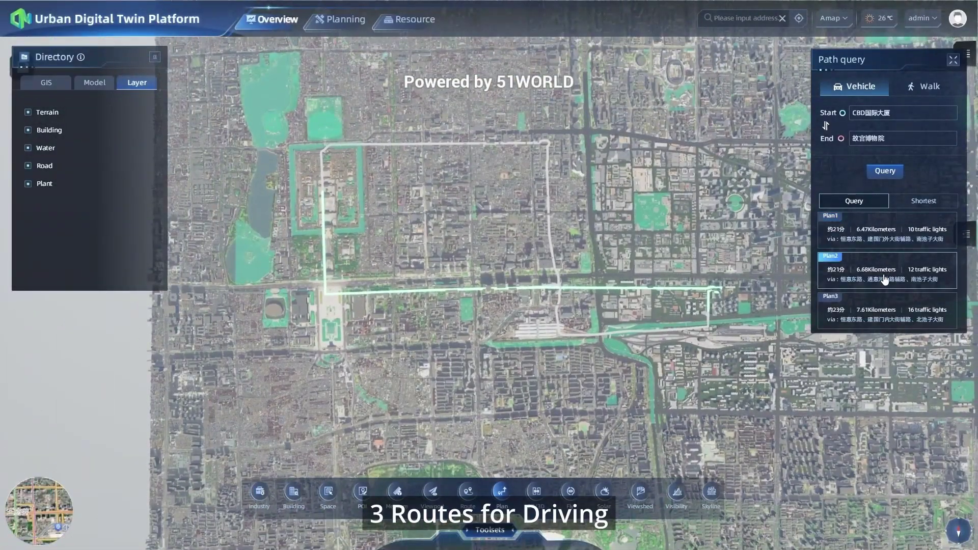
# Re-query the route for walking (6.21 km), then switch the map to 2D
pyautogui.click(924, 202)
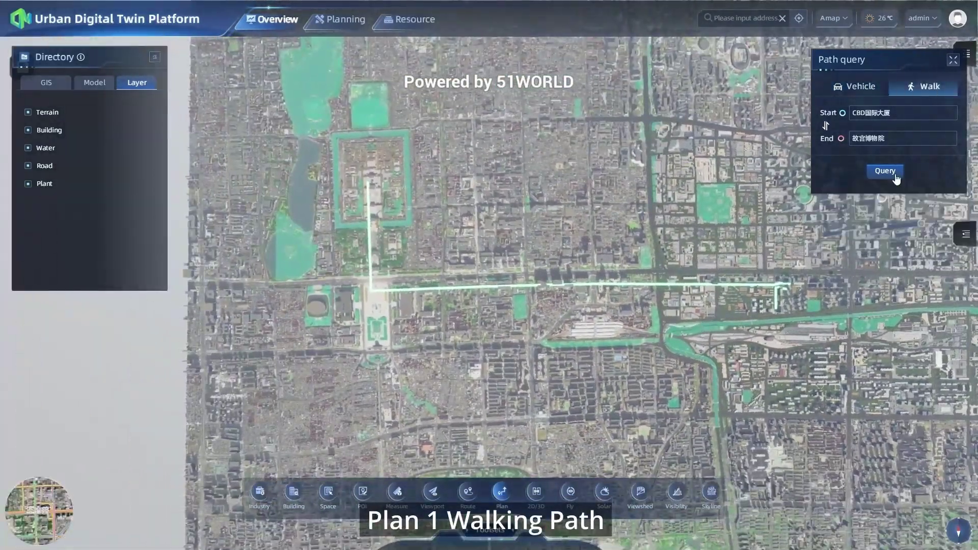
pyautogui.click(884, 171)
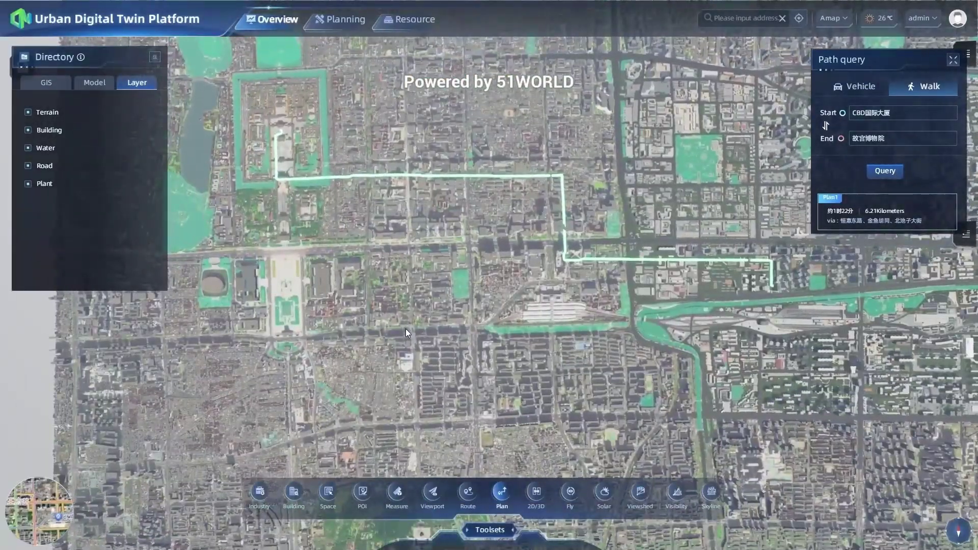
pyautogui.click(535, 491)
pyautogui.click(514, 460)
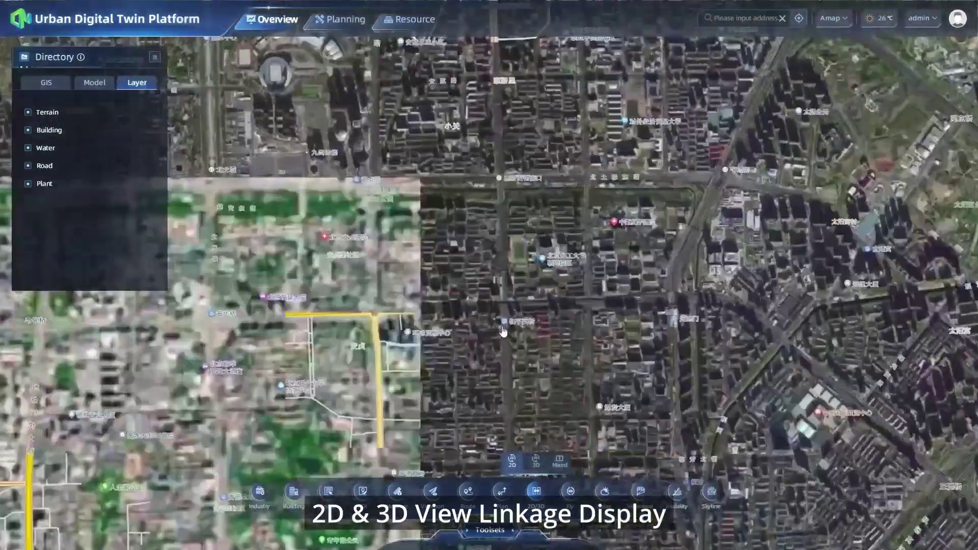
# Pan the 2D map, try 3D and the mixed 2D/3D split view, then return to full-3D roaming
pyautogui.moveTo(521, 331); pyautogui.dragTo(586, 276)
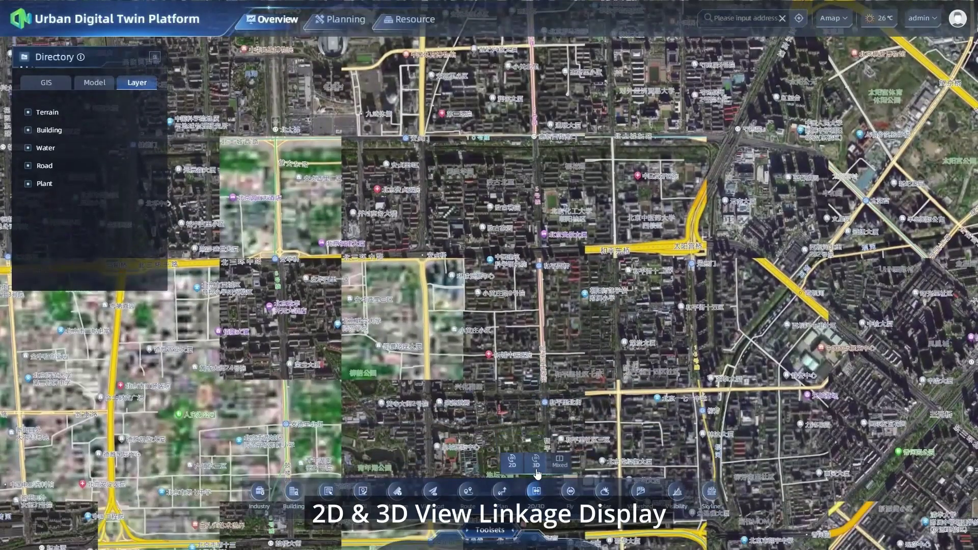
pyautogui.click(539, 464)
pyautogui.click(570, 465)
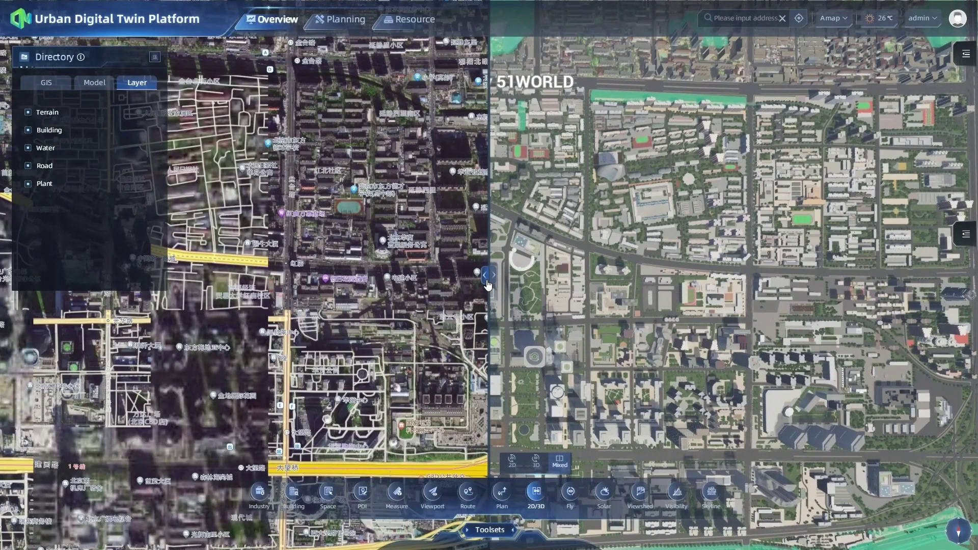
pyautogui.click(533, 493)
# Try walk roaming, then fly forward over the city toward the central towers
pyautogui.click(570, 493)
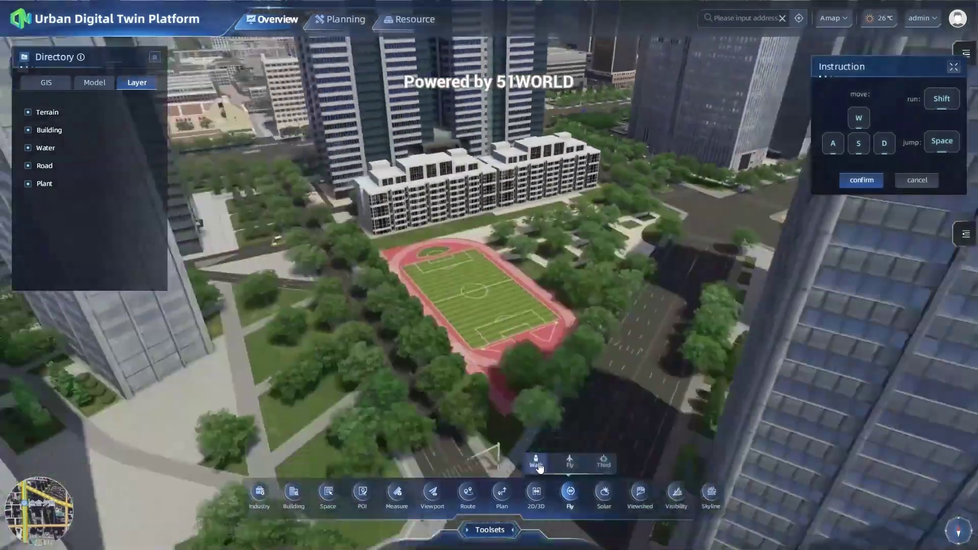
pyautogui.click(538, 463)
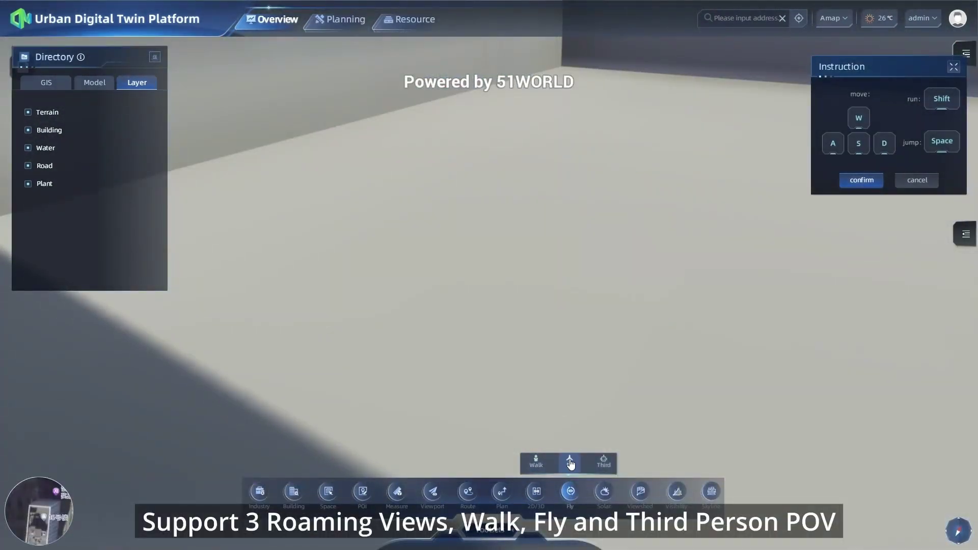
pyautogui.click(570, 463)
pyautogui.press('w')
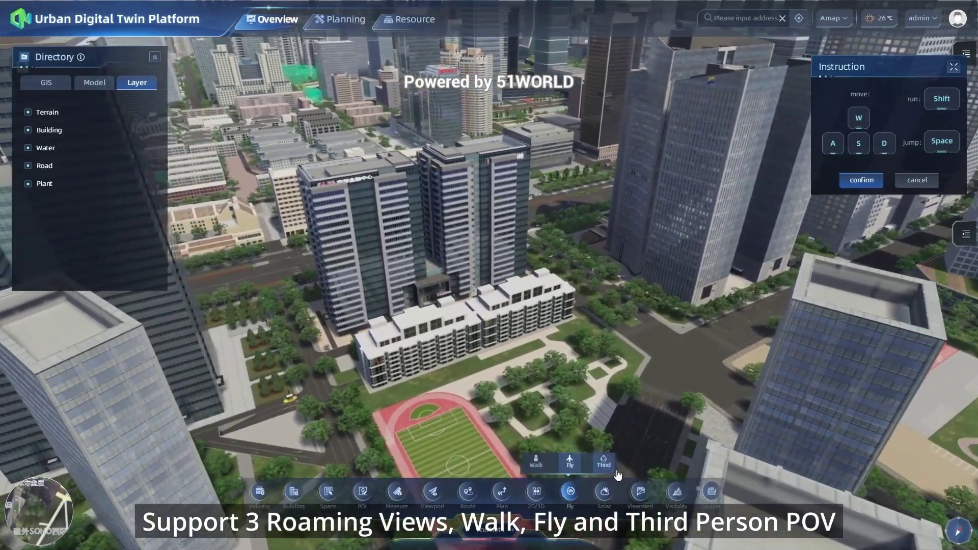
# Roam in third person, moving the robot, male and female avatars along the street
pyautogui.click(615, 467)
pyautogui.press('w')
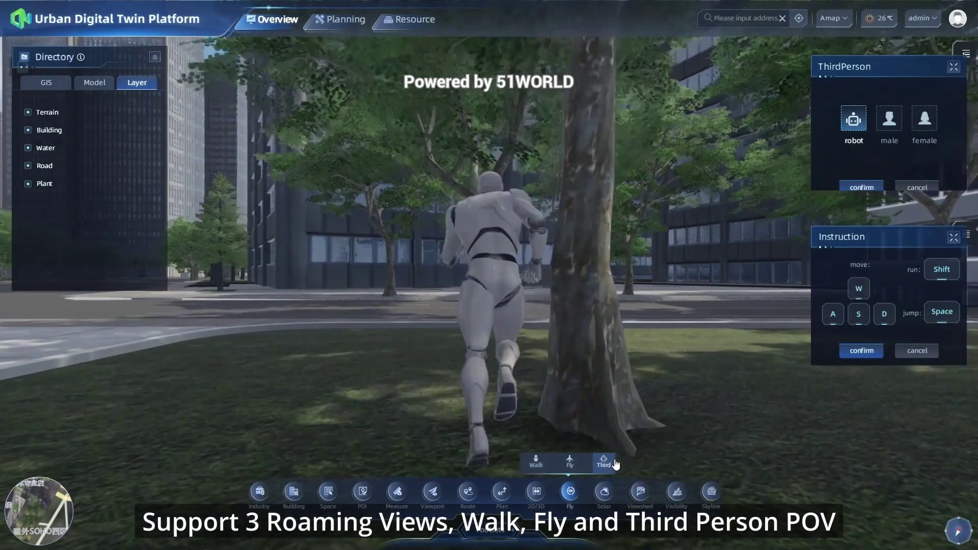
pyautogui.press('a')
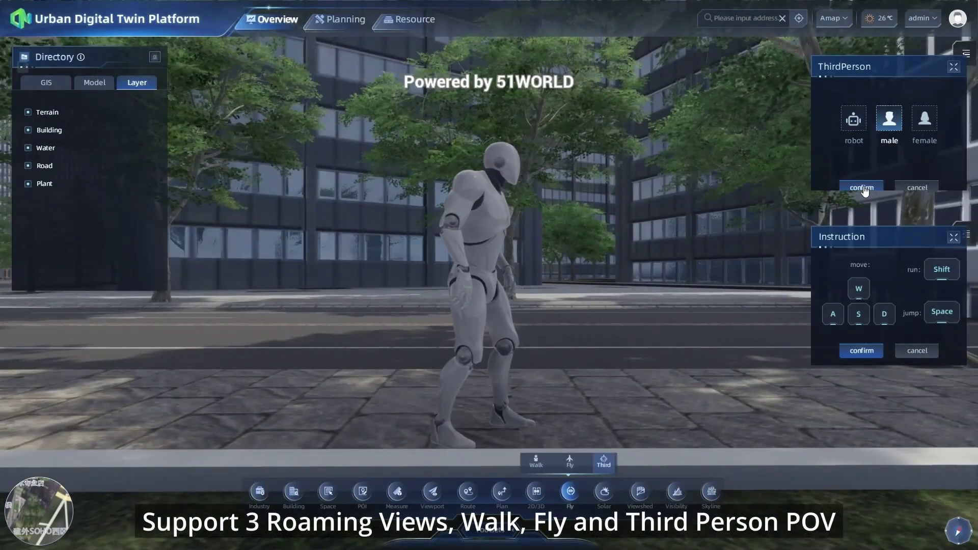
pyautogui.click(866, 189)
pyautogui.click(862, 188)
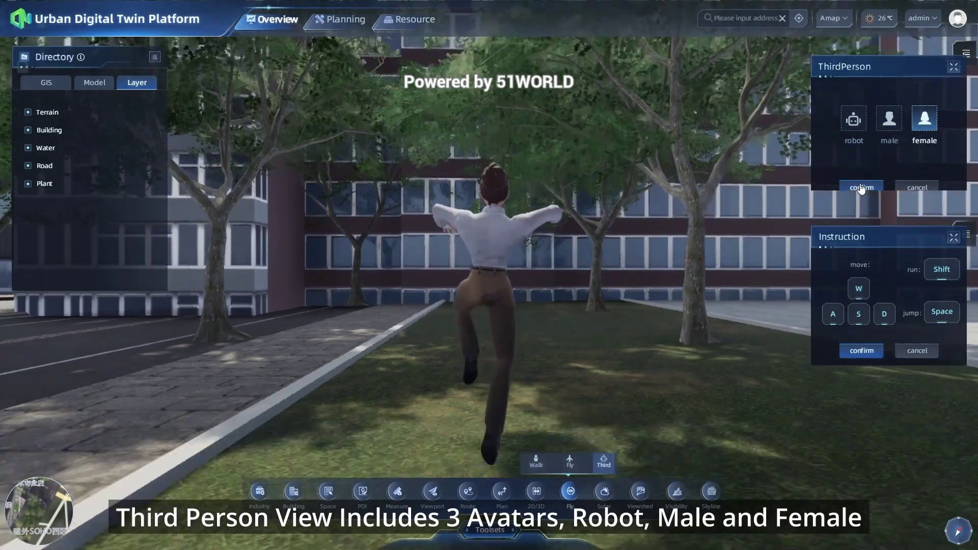
pyautogui.press('a')
pyautogui.press('d')
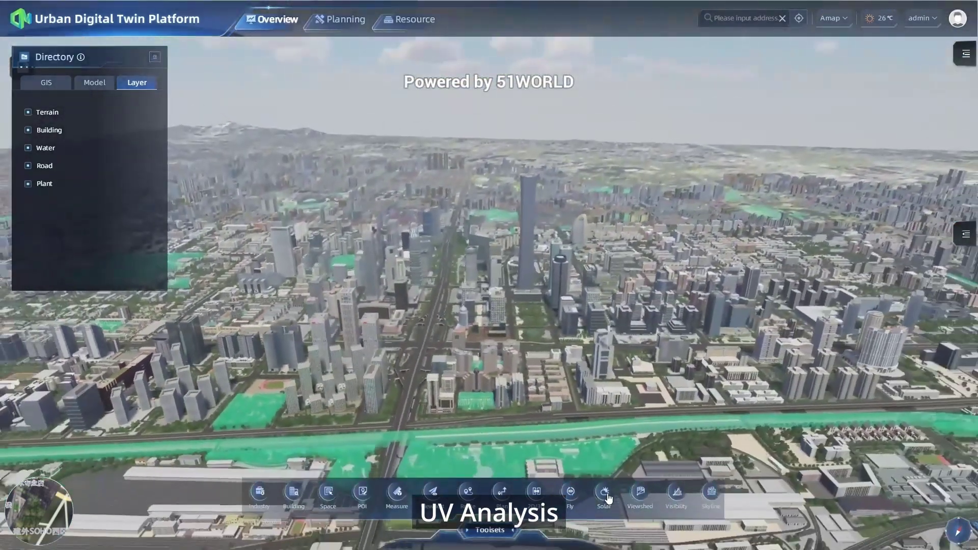
# Run solar analysis, then a viewshed (100 m height, 97° HFOV, 60° VFOV) from a scene point, and clear it
pyautogui.click(605, 493)
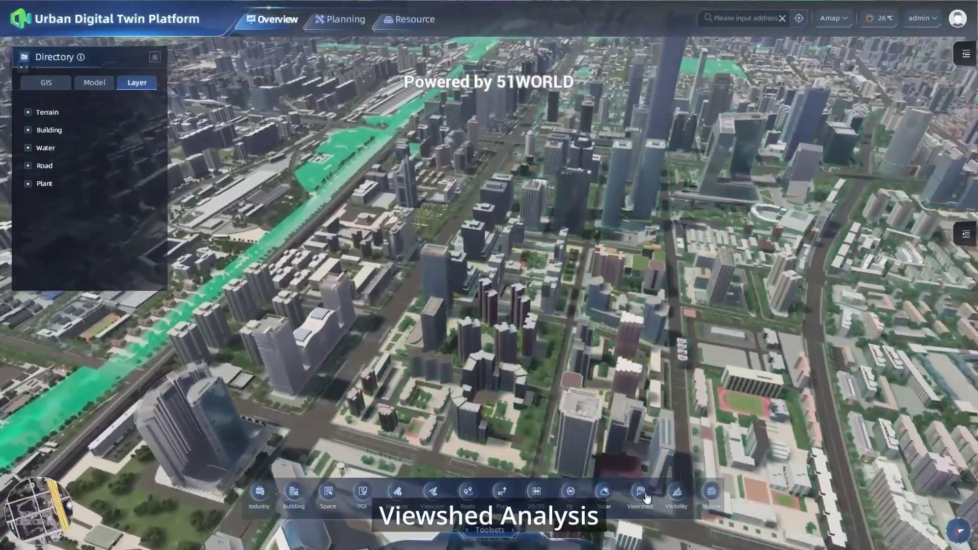
pyautogui.click(644, 495)
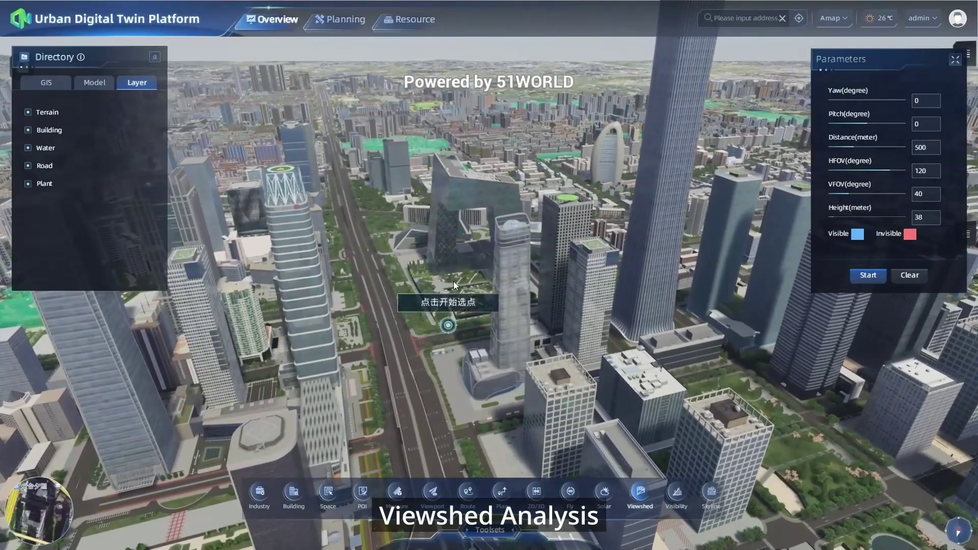
pyautogui.click(434, 315)
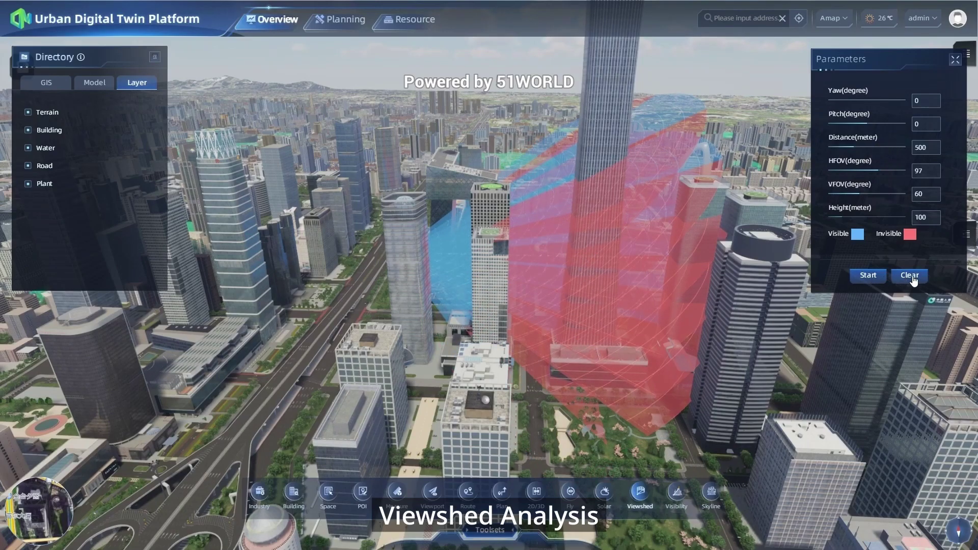
pyautogui.click(677, 492)
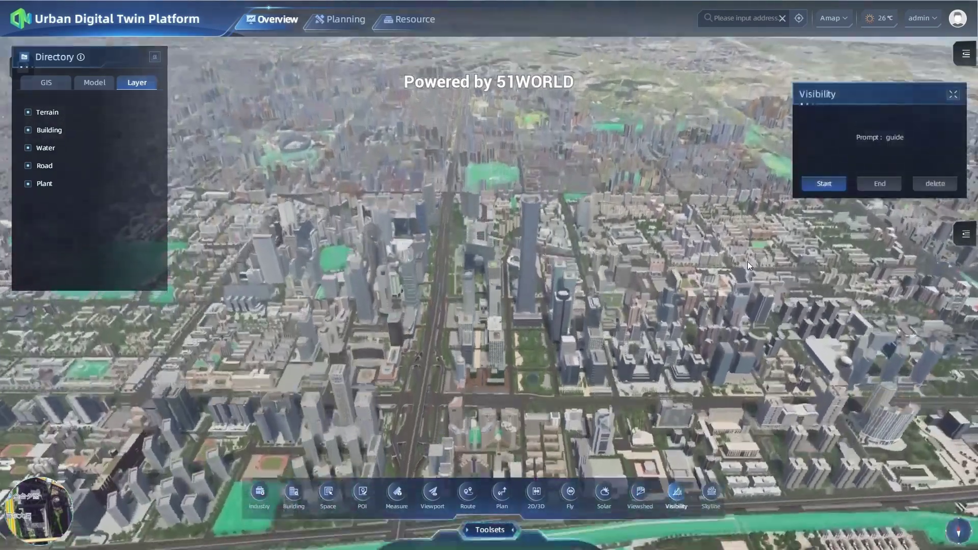
# Place a sightline endpoint on the tower rooftop, then close the sightline analysis
pyautogui.scroll(5, 441, 362)
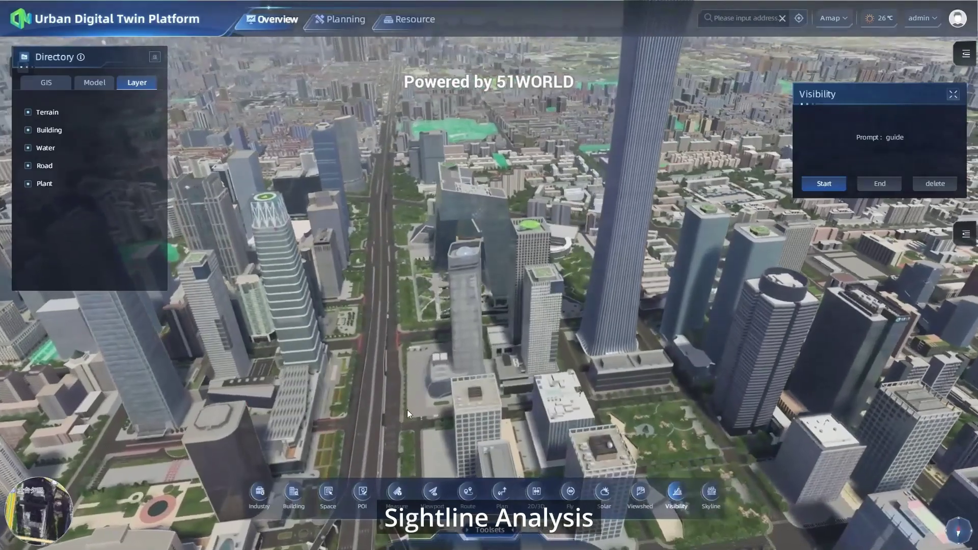
pyautogui.click(533, 225)
pyautogui.moveTo(531, 231)
pyautogui.mouseDown()
pyautogui.moveTo(551, 301)
pyautogui.moveTo(463, 231)
pyautogui.moveTo(502, 283)
pyautogui.moveTo(518, 264)
pyautogui.mouseUp()
pyautogui.scroll(-3, 537, 264)
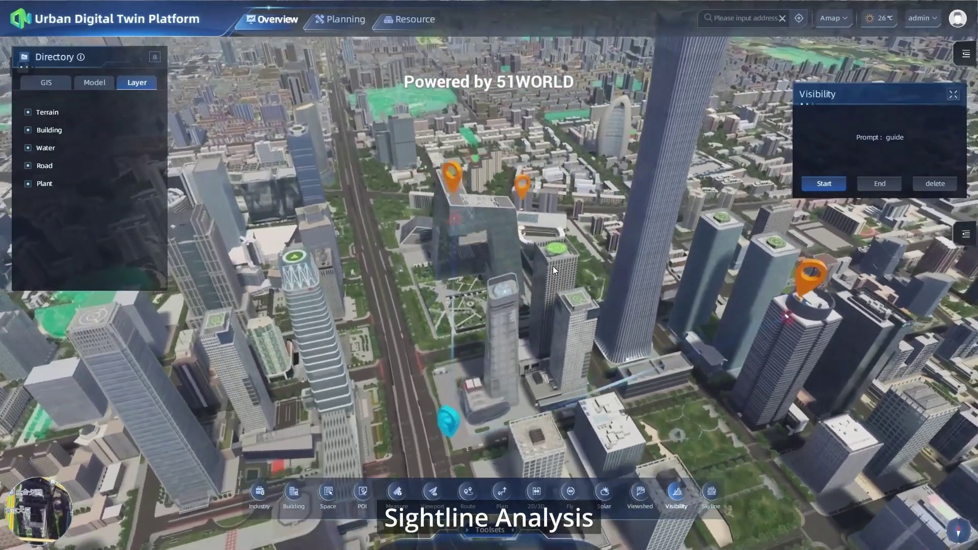
pyautogui.click(677, 491)
# Generate a skyline profile of the city, then clear it
pyautogui.scroll(-5, 546, 406)
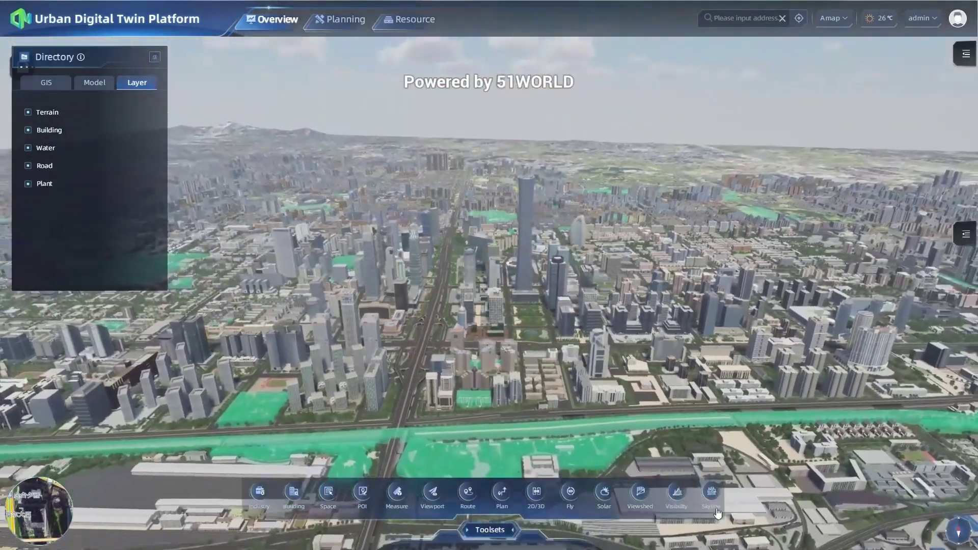
pyautogui.click(712, 492)
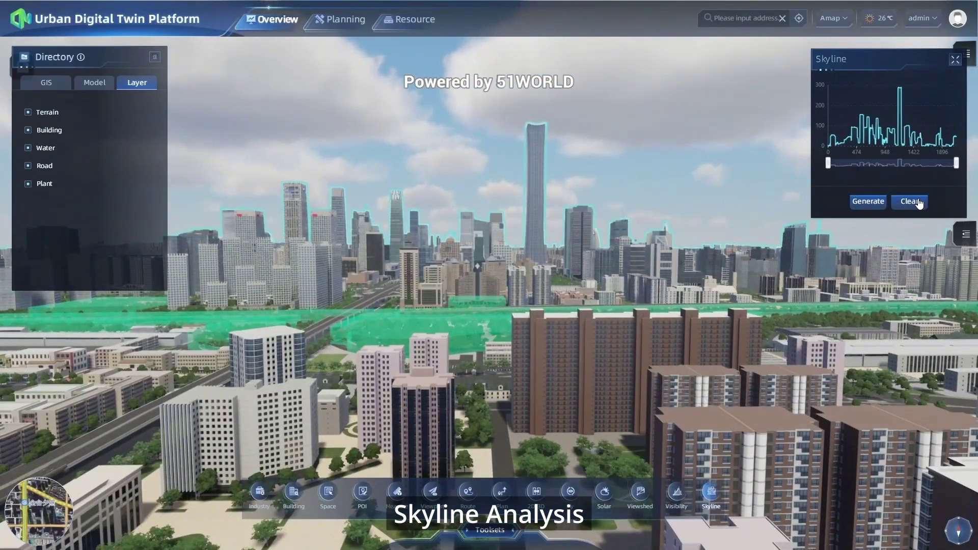
pyautogui.click(711, 492)
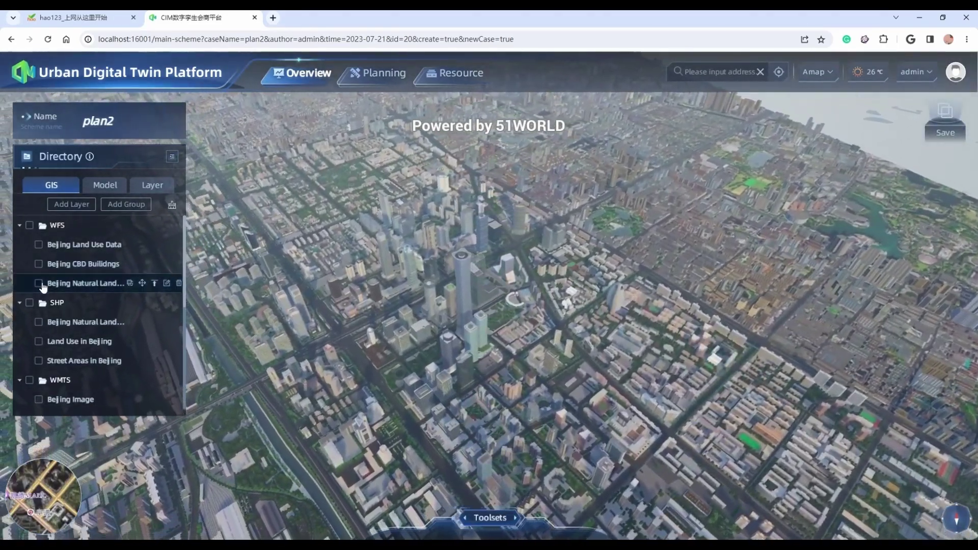
# Turn on the Beijing Natural Land and Beijing Land Use Data GIS layers in plan2
pyautogui.click(40, 284)
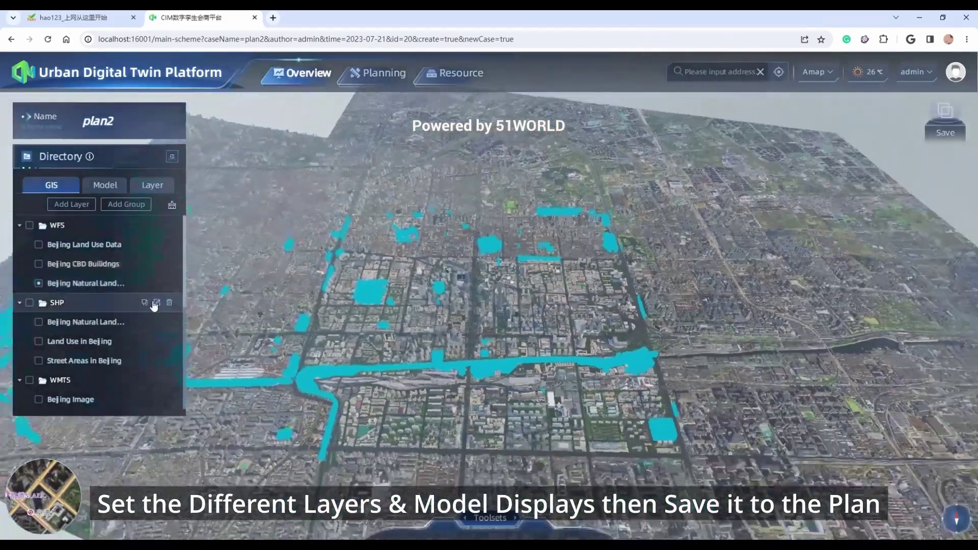
pyautogui.click(39, 245)
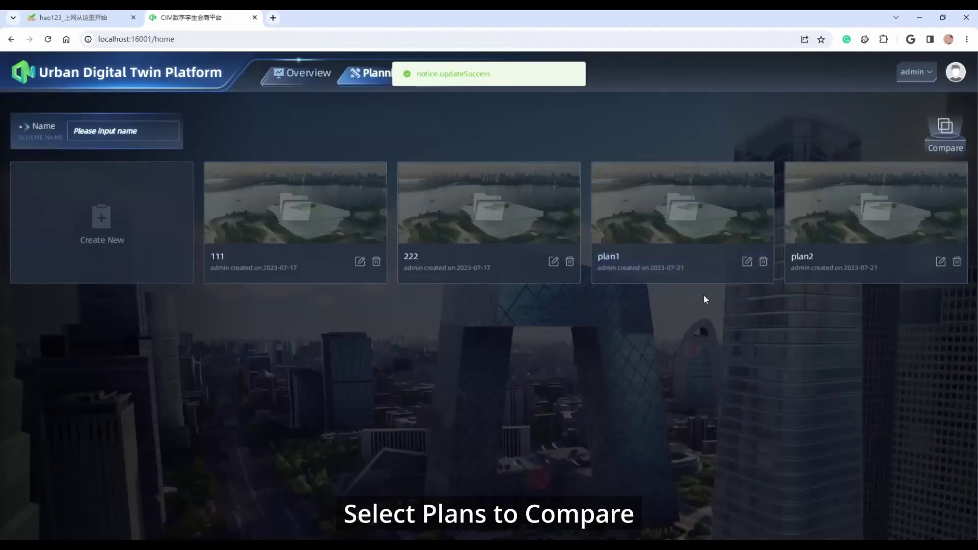
# Compare plan1 and plan2 full-screen and display plan2's purple land-use scene
pyautogui.click(959, 133)
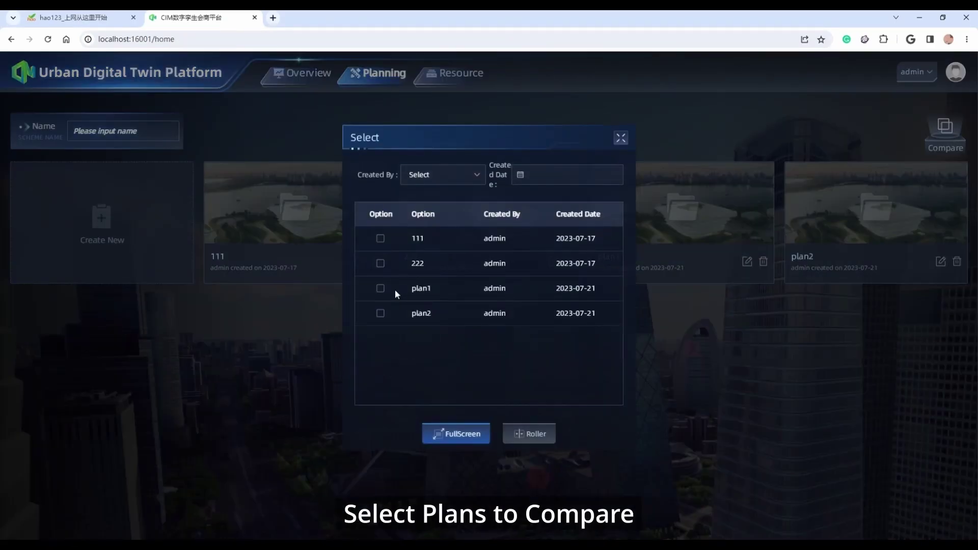
pyautogui.click(464, 434)
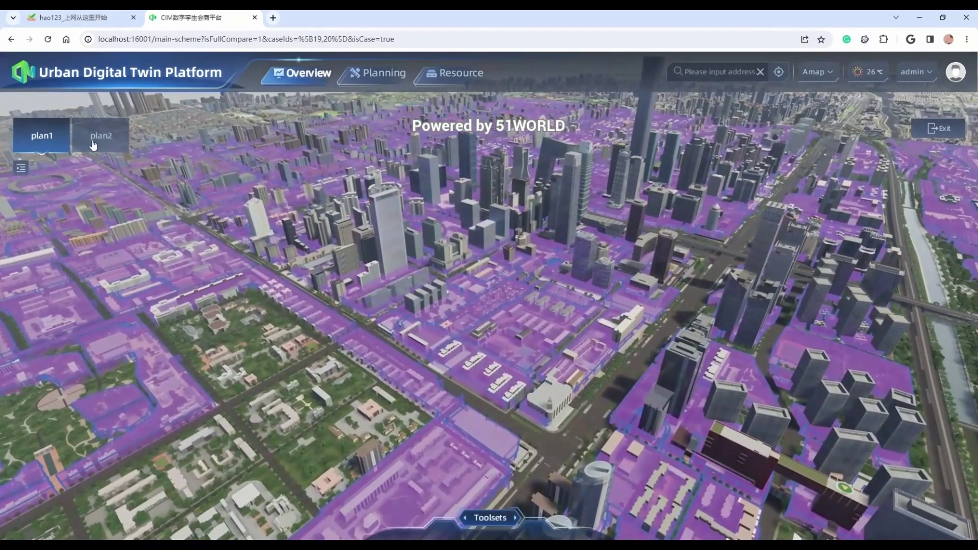
pyautogui.click(101, 136)
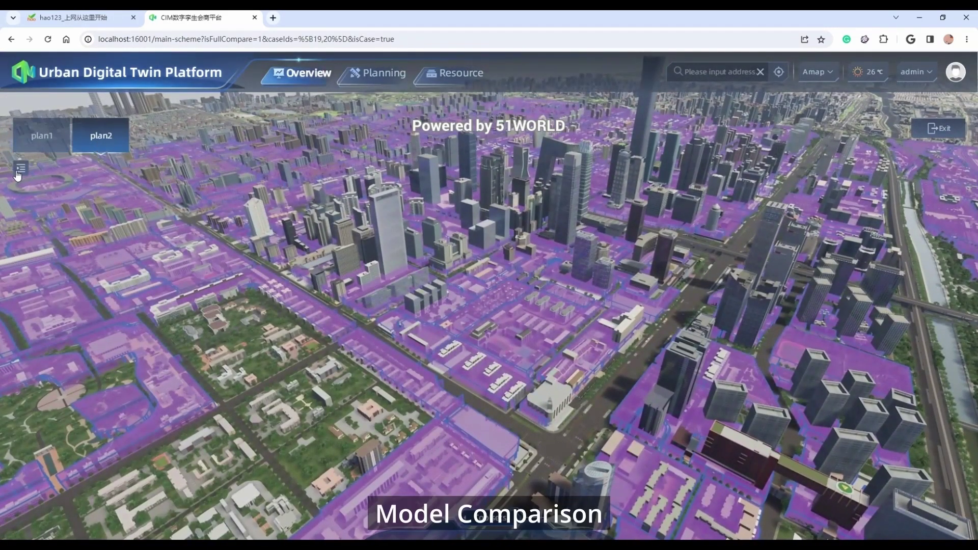